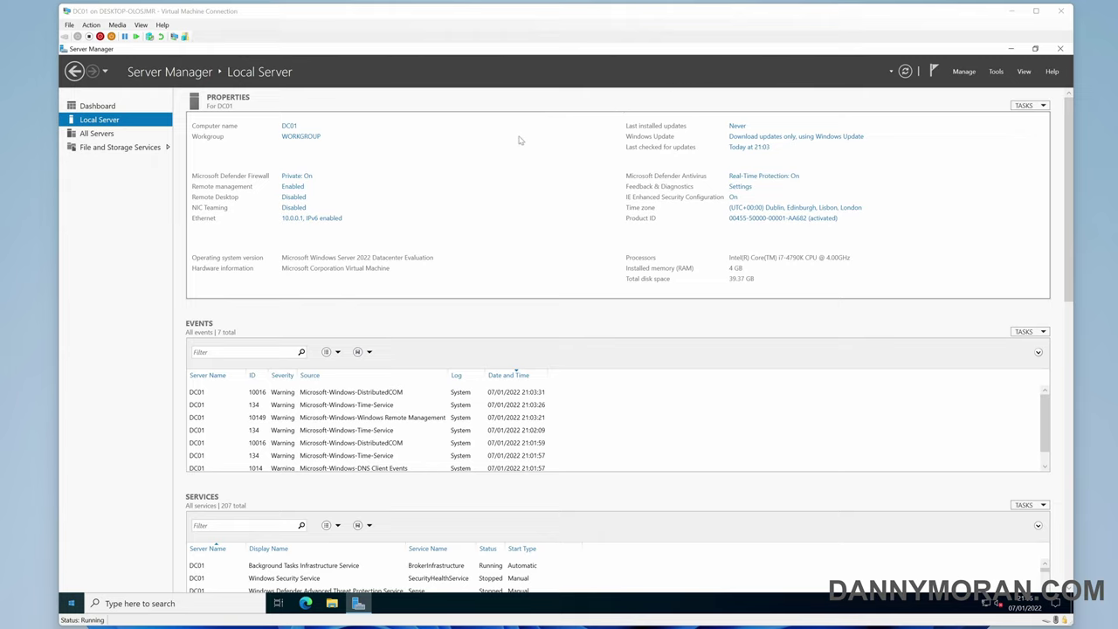
Review the computer name and domain membership settings without changing them
click(291, 127)
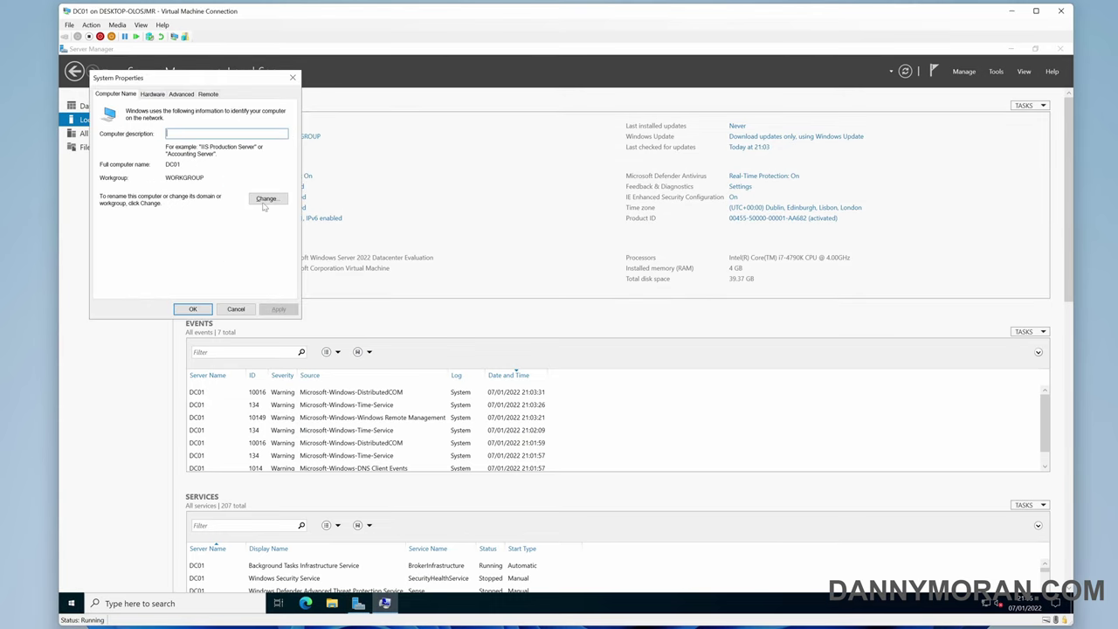
click(266, 199)
click(254, 93)
click(292, 78)
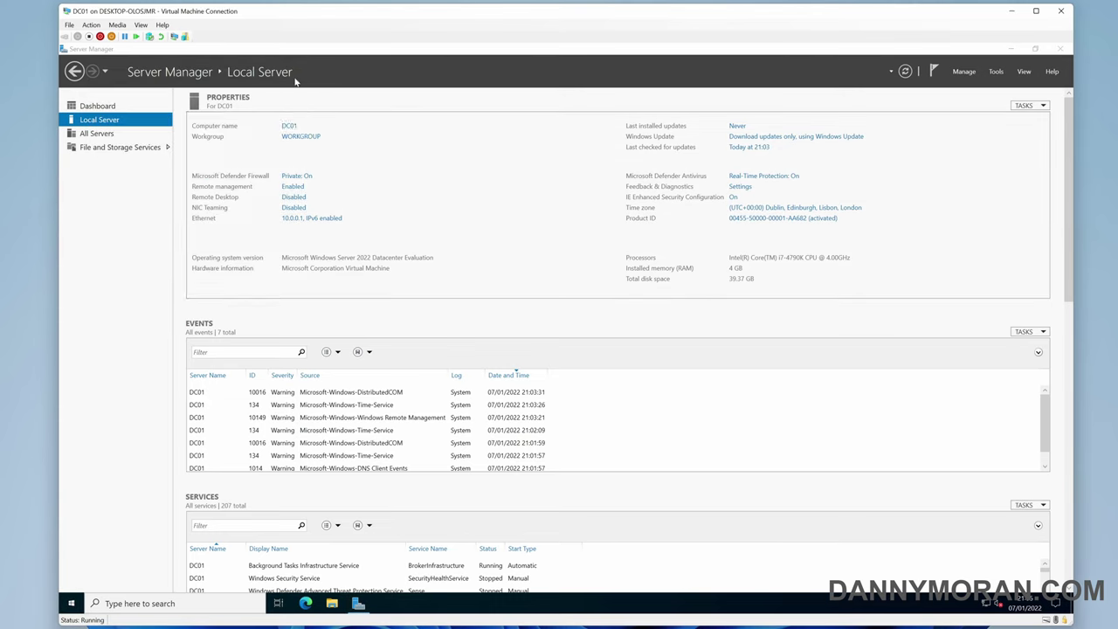
Check the Ethernet adapter's IPv4 address 10.0.0.1 and DNS servers 1.1.1.1 and 1.0.0.1
click(311, 219)
double_click(345, 224)
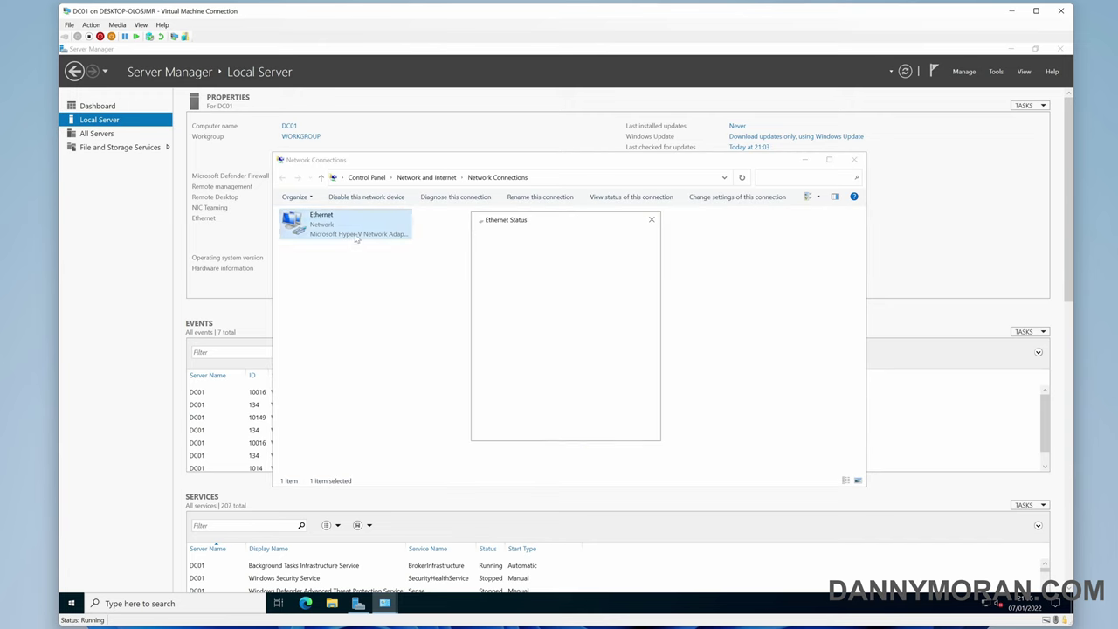
click(509, 317)
click(575, 308)
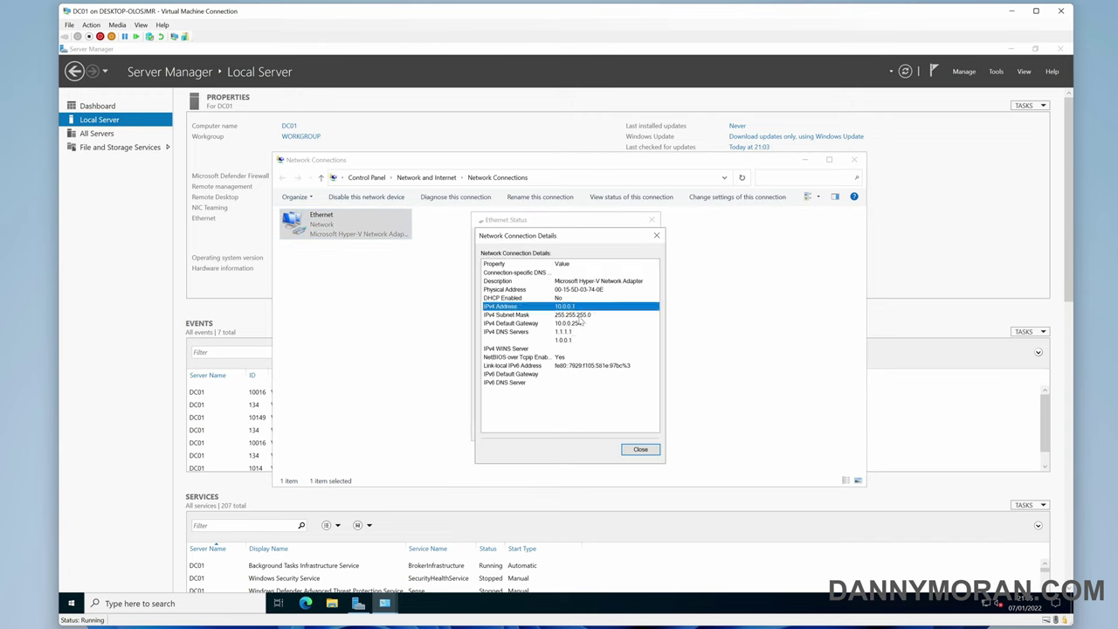
click(582, 333)
click(578, 340)
click(579, 334)
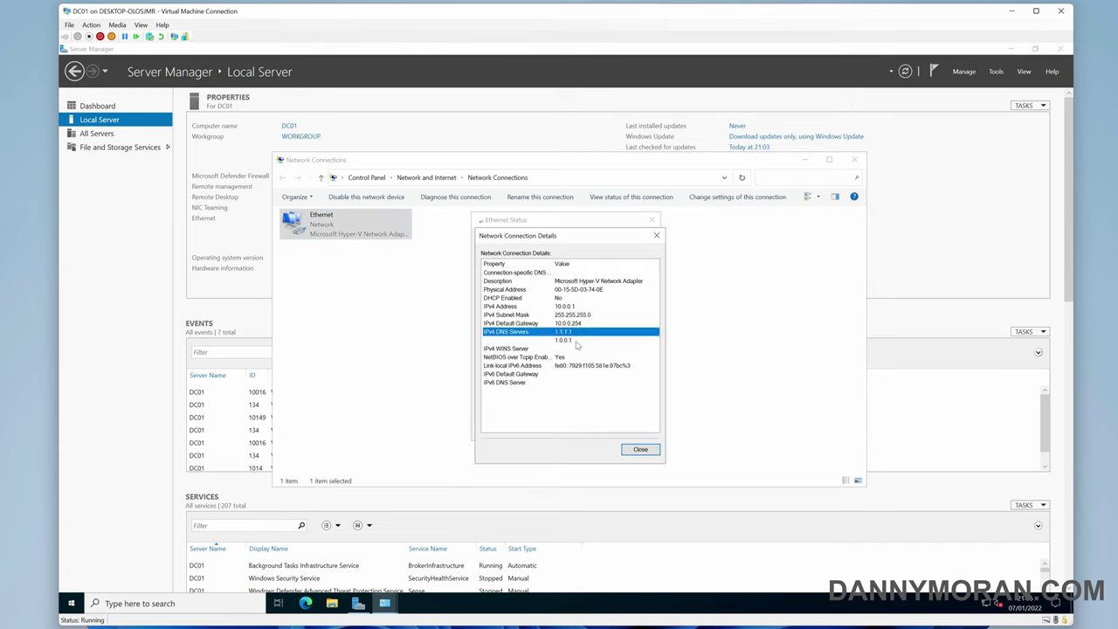
click(579, 341)
click(641, 450)
click(635, 432)
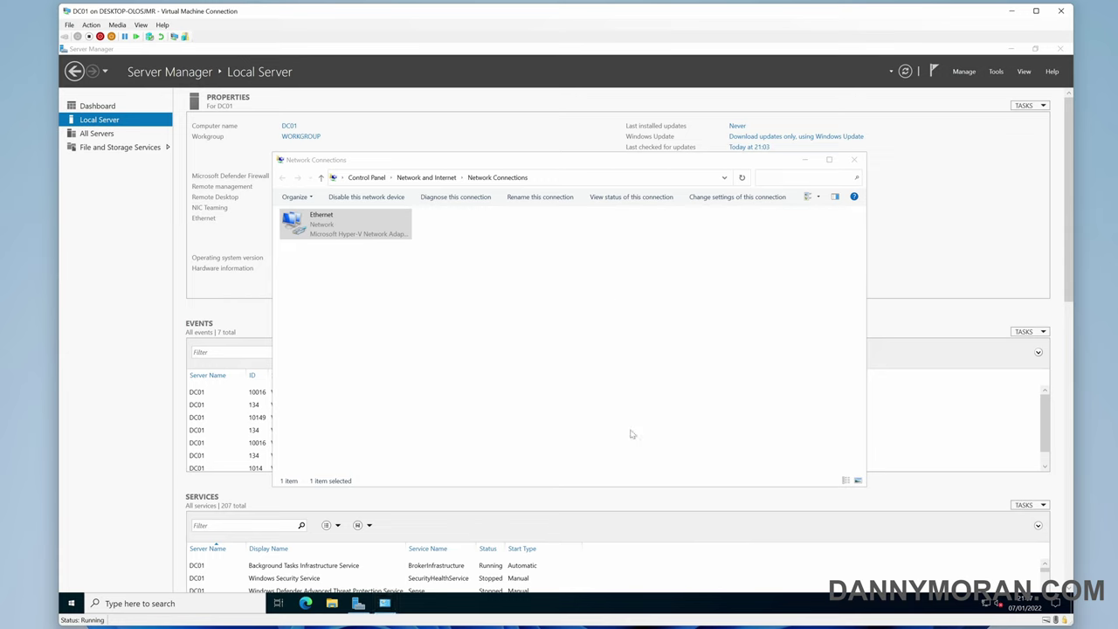
click(855, 160)
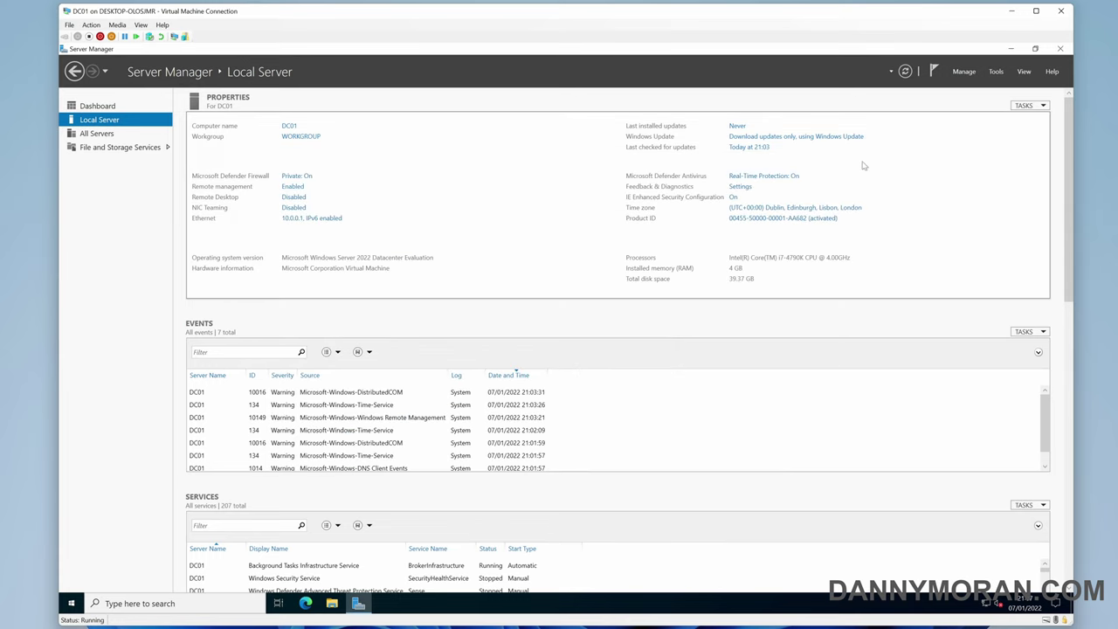
Start the Add Roles and Features wizard as a role-based installation targeting DC01
click(965, 72)
click(974, 85)
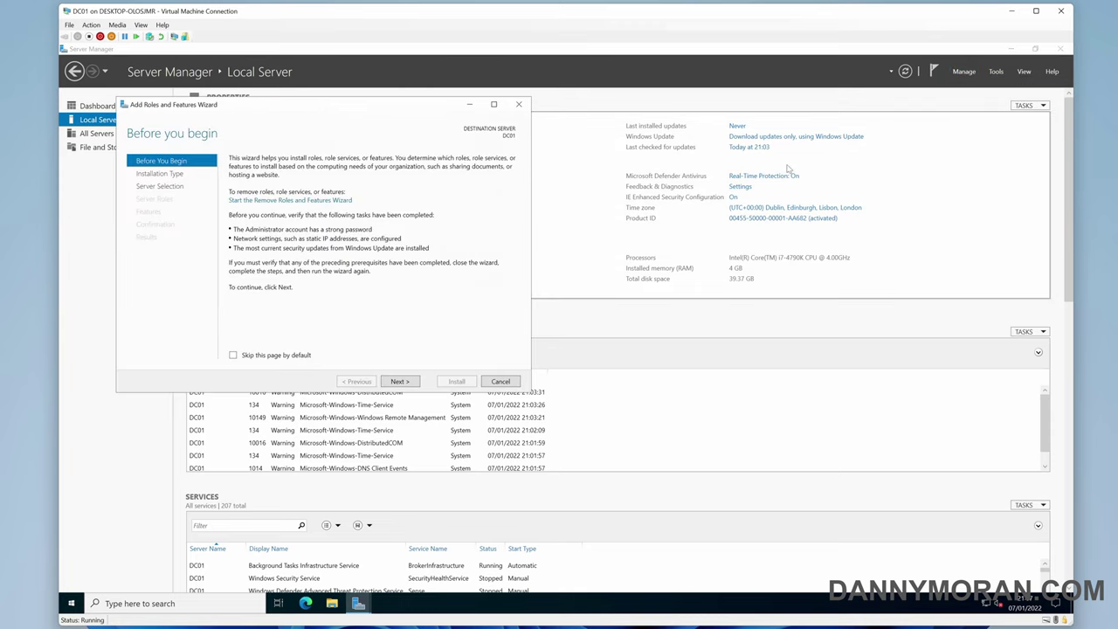
click(399, 381)
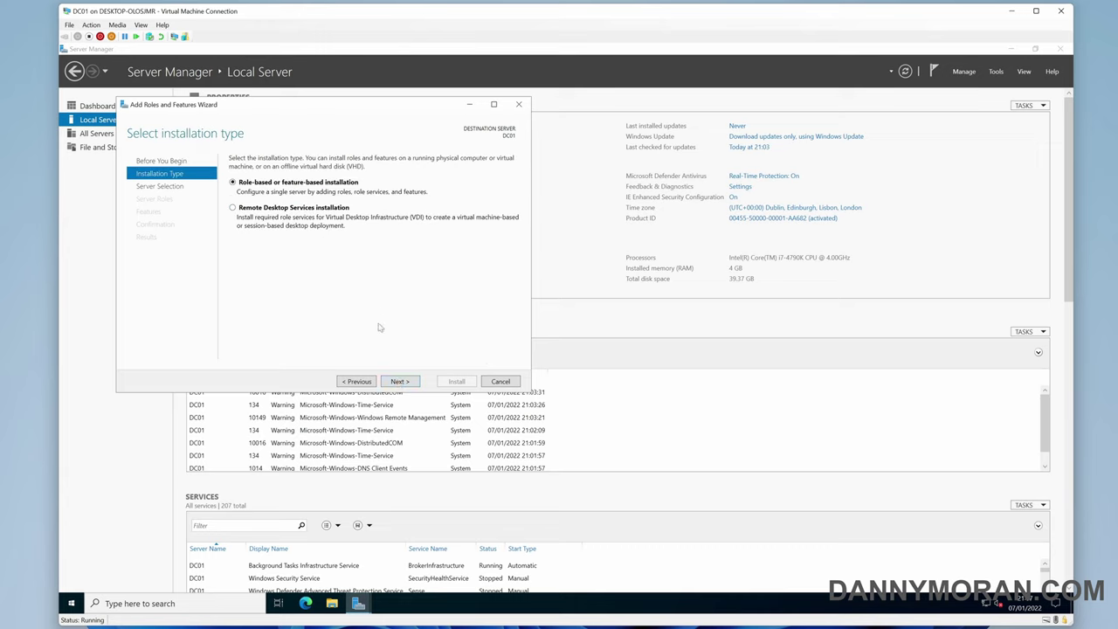
click(400, 381)
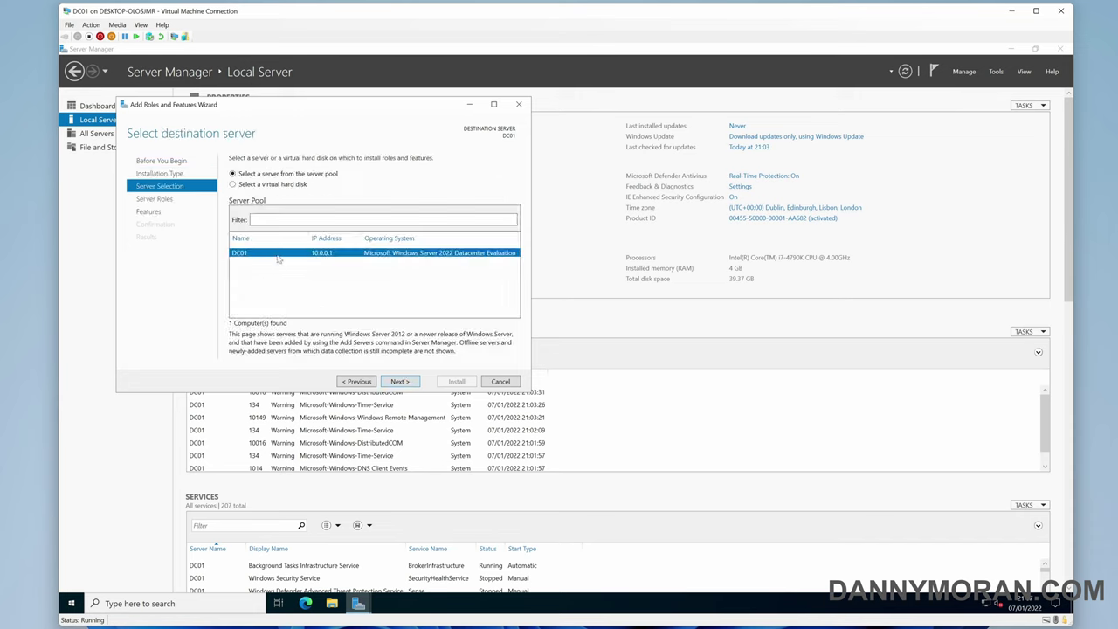
click(397, 382)
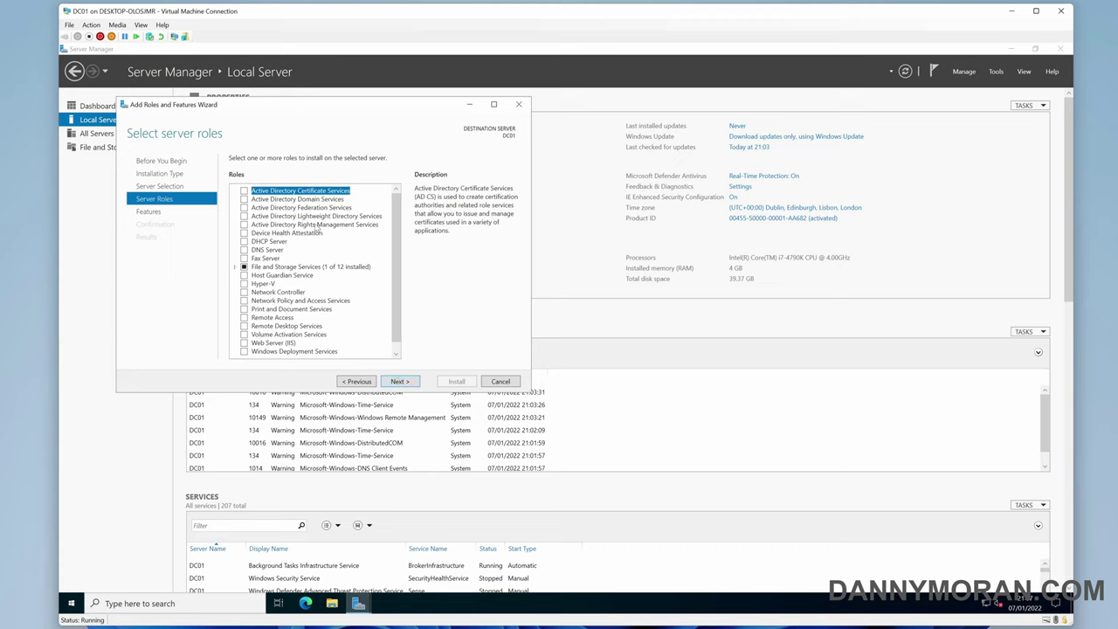
Select Active Directory Domain Services and DNS Server with their required management features
click(245, 200)
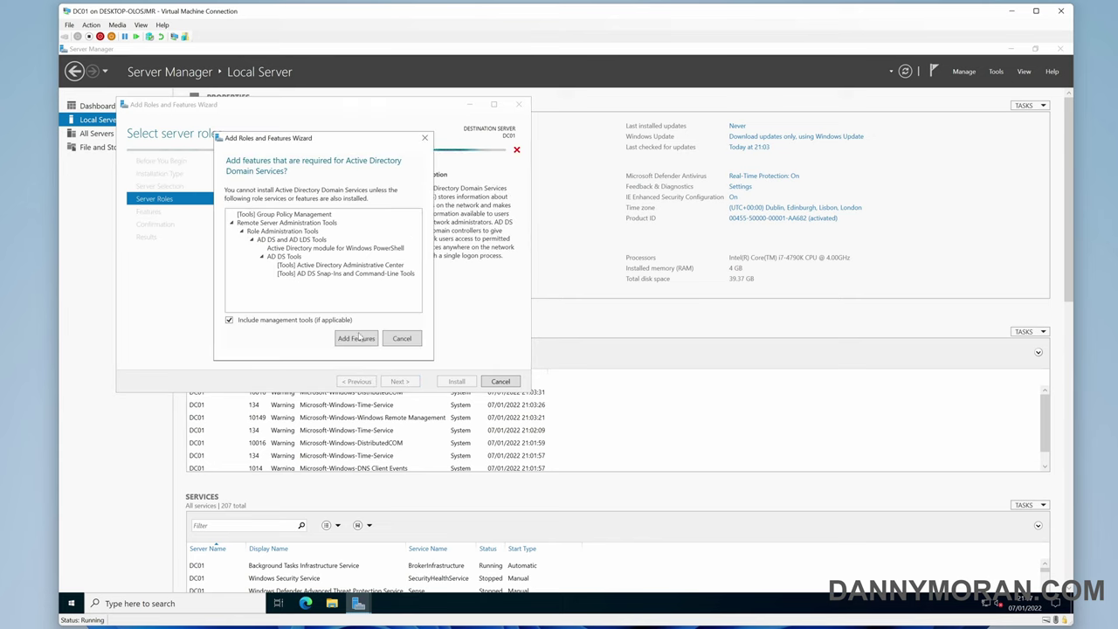
click(357, 339)
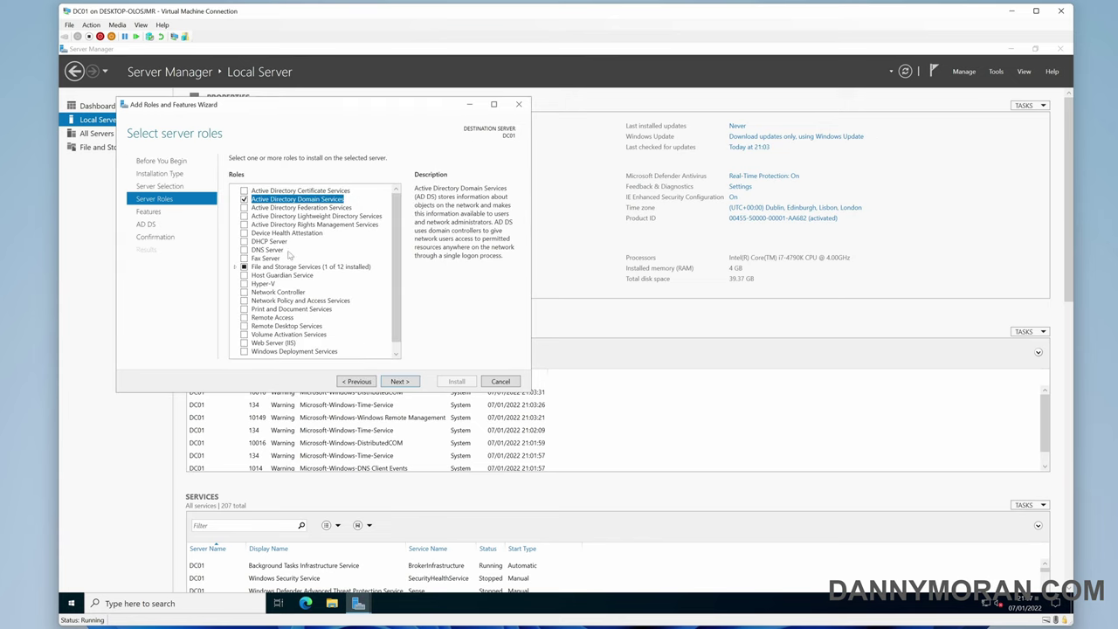
click(246, 251)
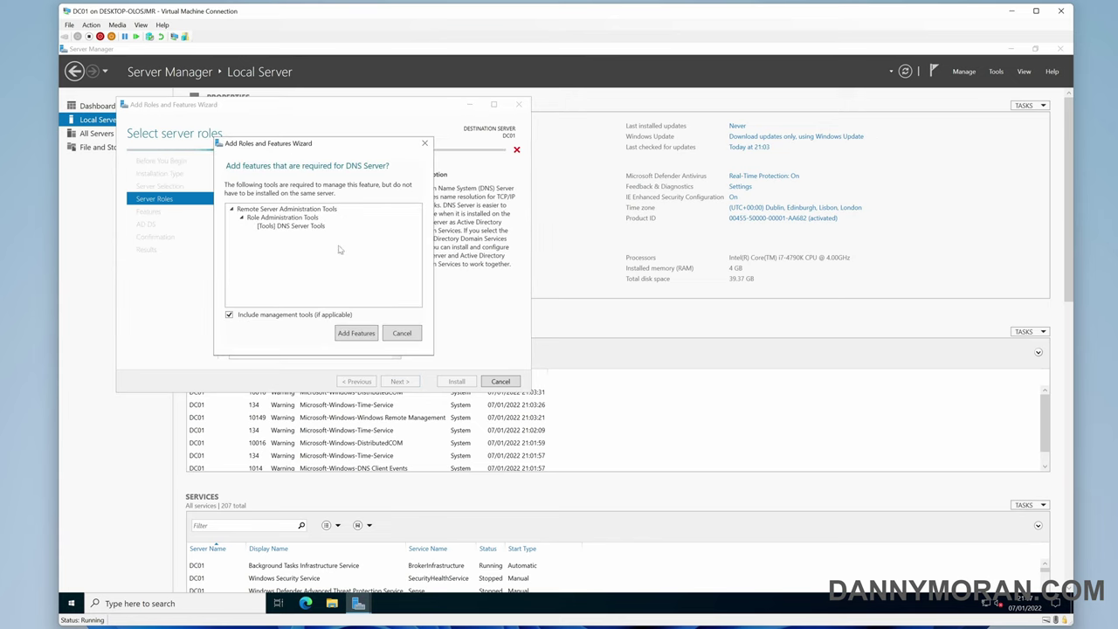
click(372, 338)
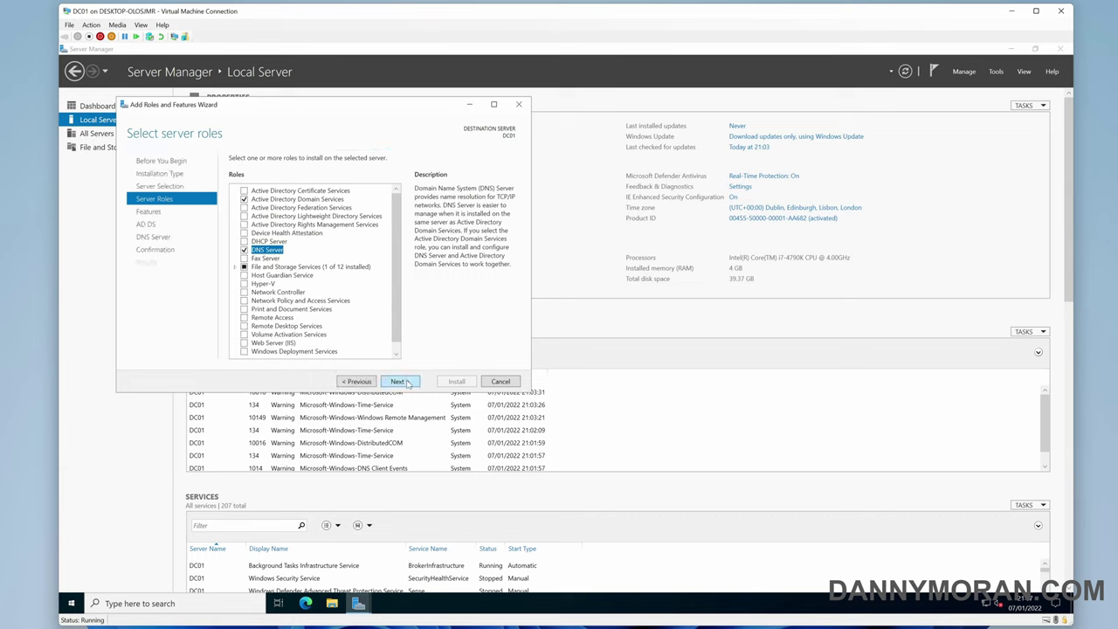
click(399, 382)
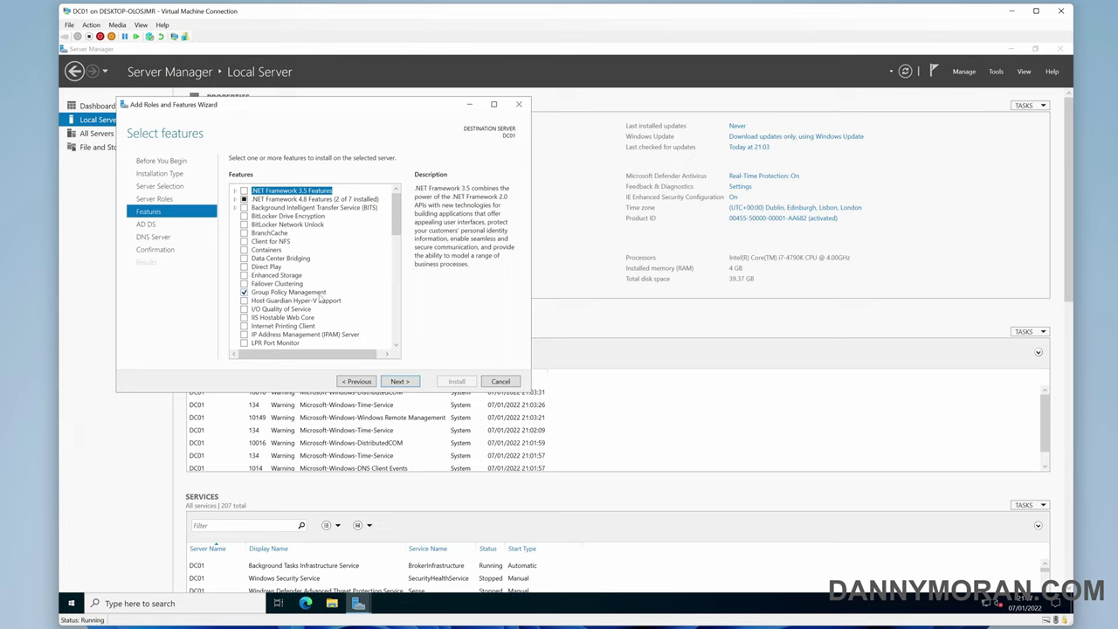
Keep default features and review the confirmation list. Install AD DS, DNS Server and Group Policy Management
click(415, 383)
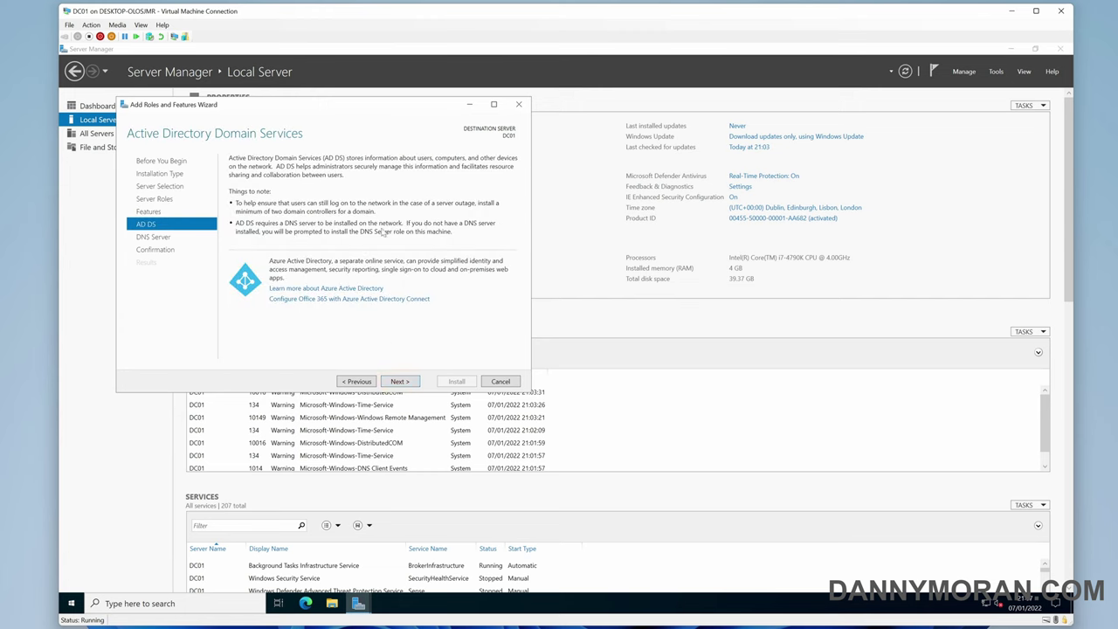
click(401, 382)
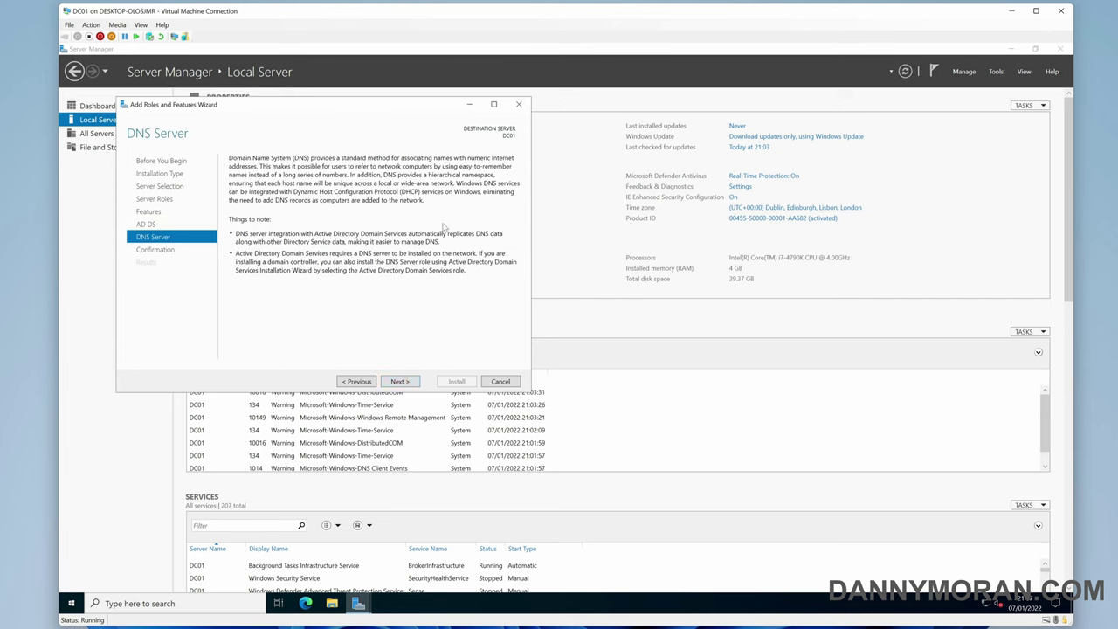
click(407, 382)
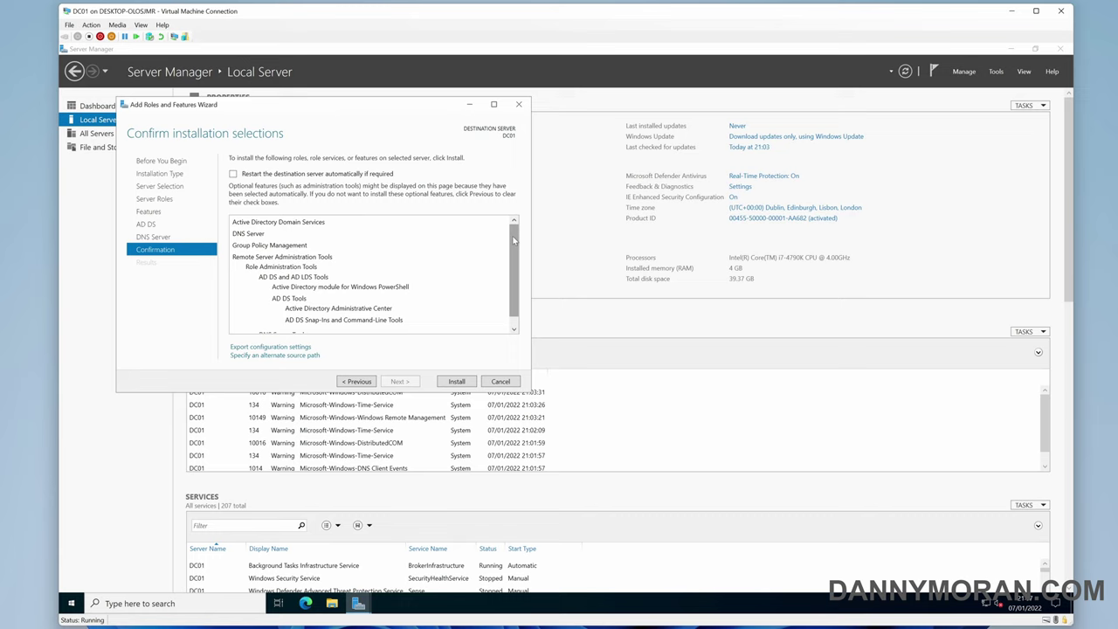
mouse_move(515, 273)
mouse_down()
mouse_move(518, 294)
mouse_move(520, 273)
mouse_up()
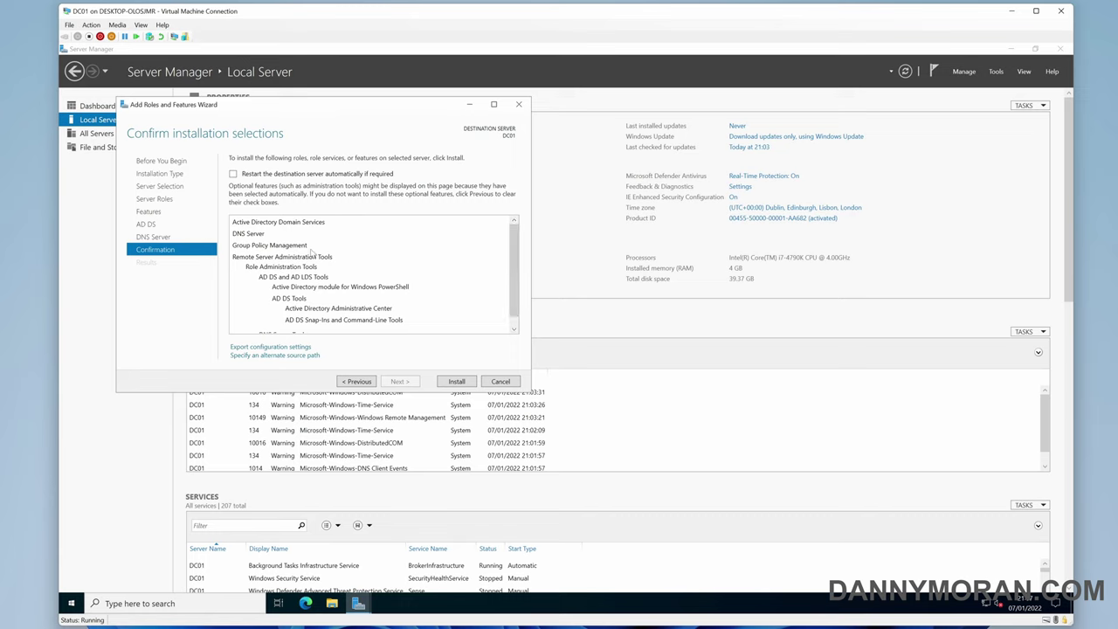
scroll(312, 258, down, 1)
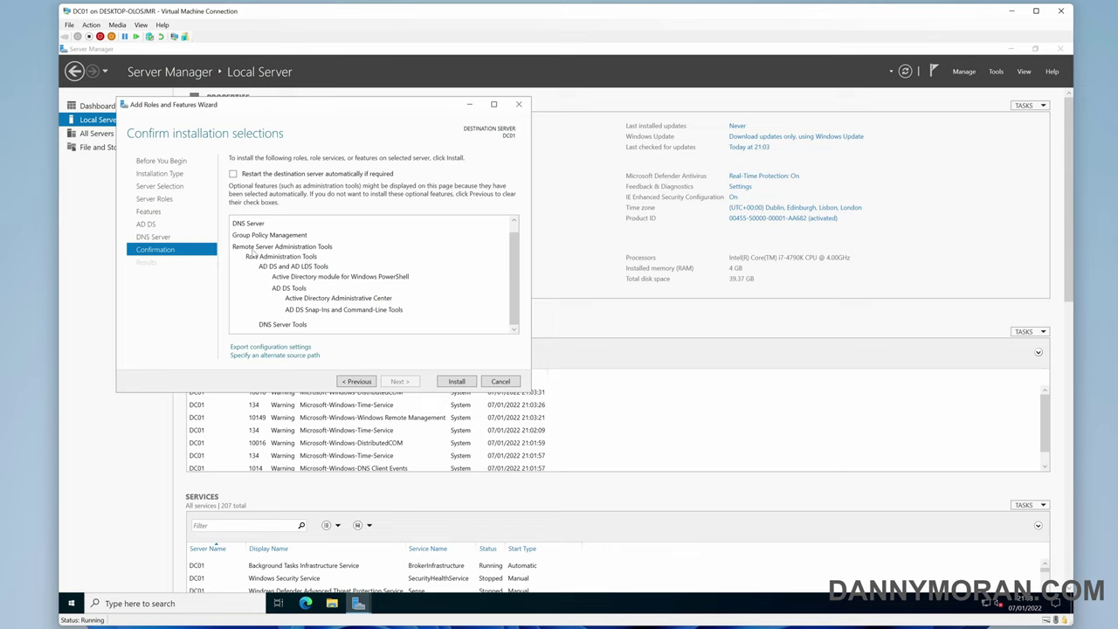
click(457, 382)
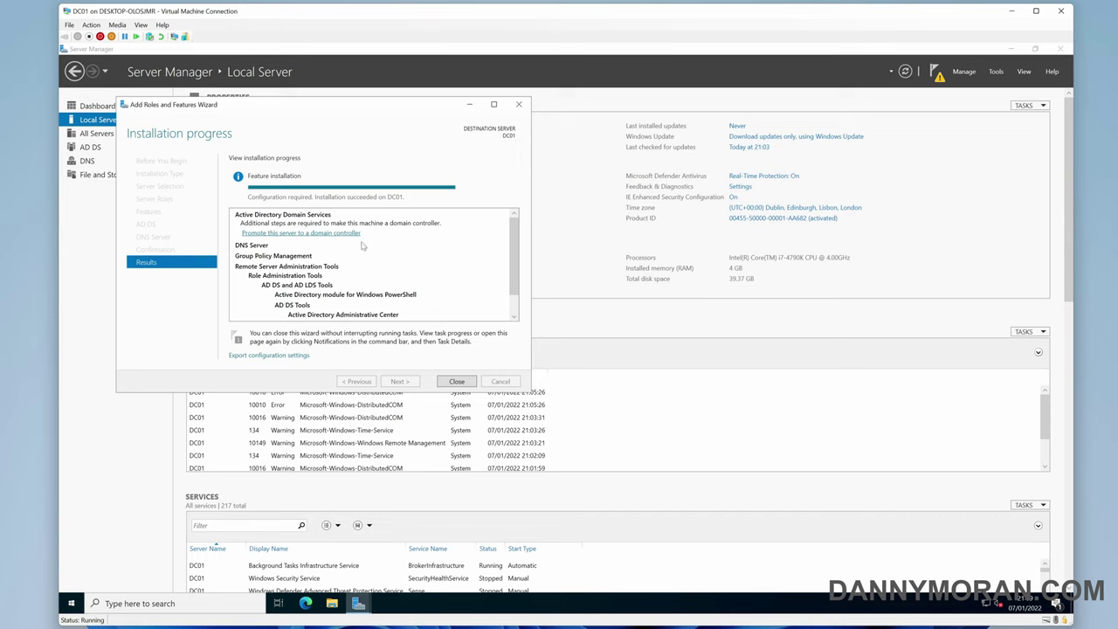
Close the finished install wizard and begin promoting DC01 to a domain controller
click(456, 381)
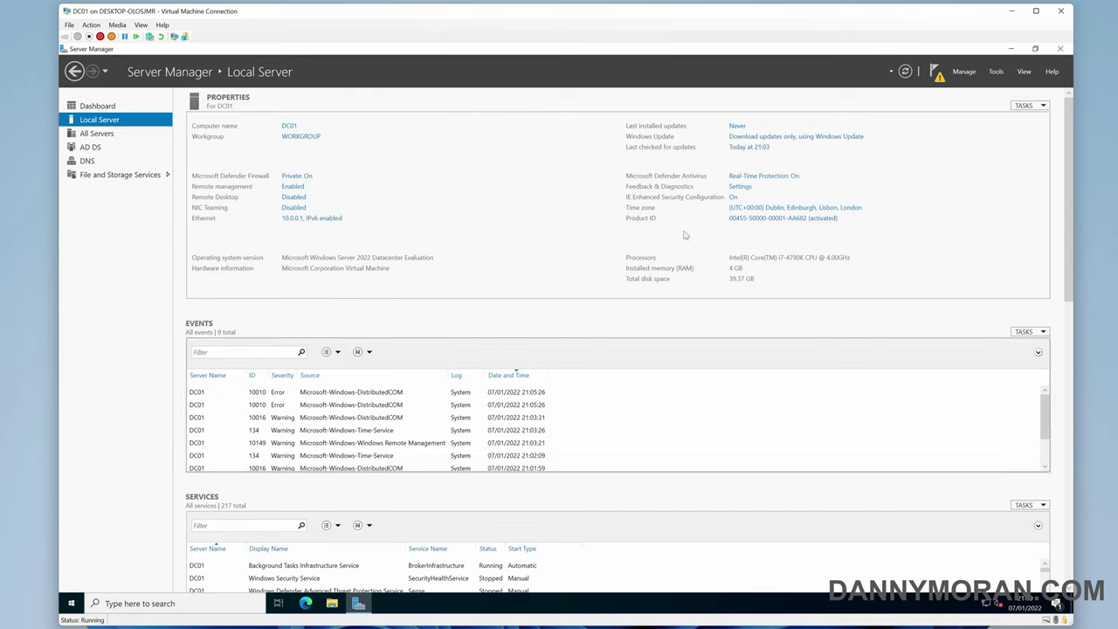
click(937, 73)
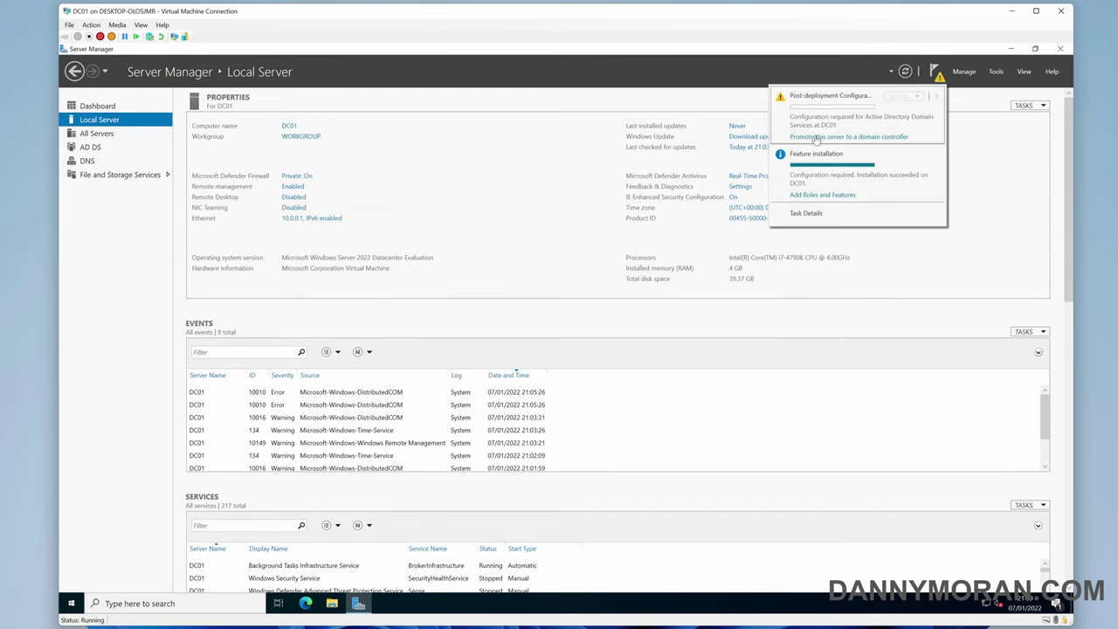
click(865, 137)
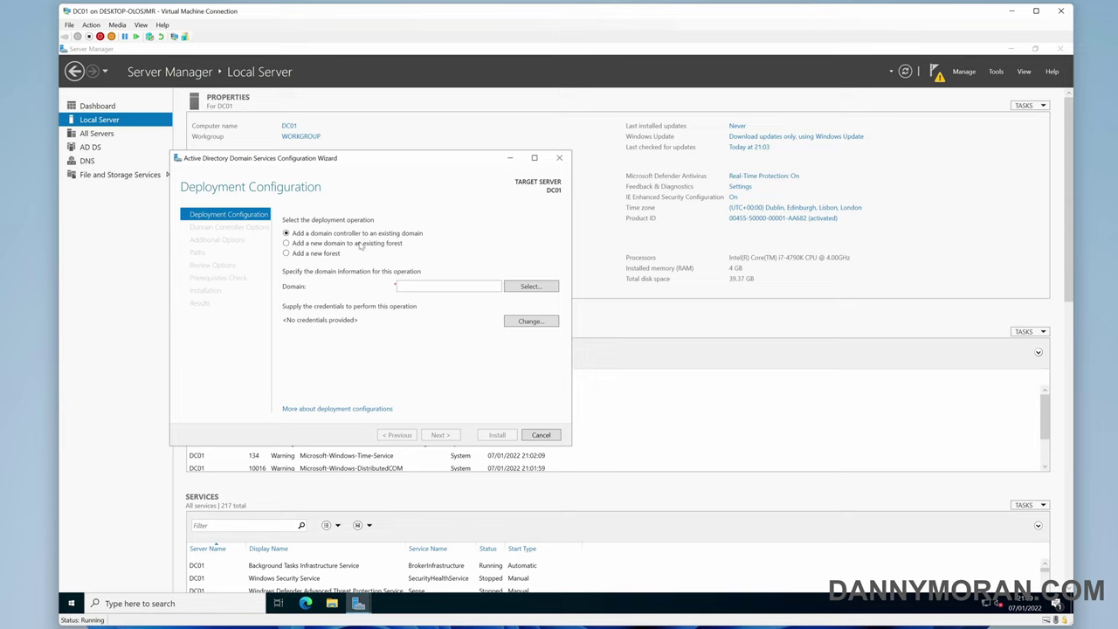
Choose Add a new forest with root domain name ad.dannymoran.com
click(358, 246)
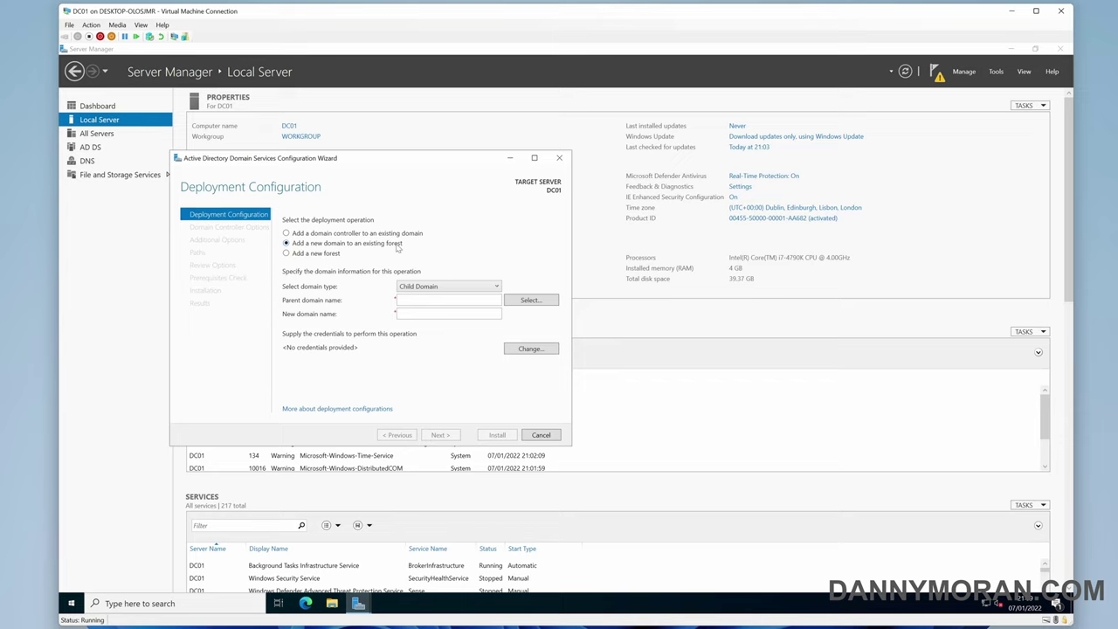
click(338, 255)
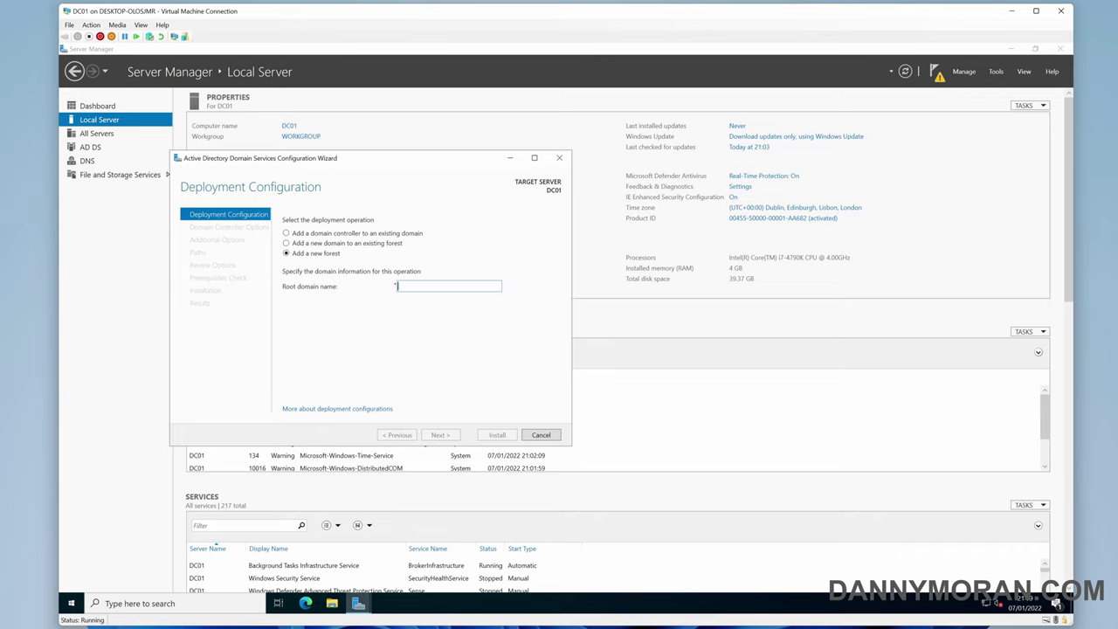
text(dannymoran)
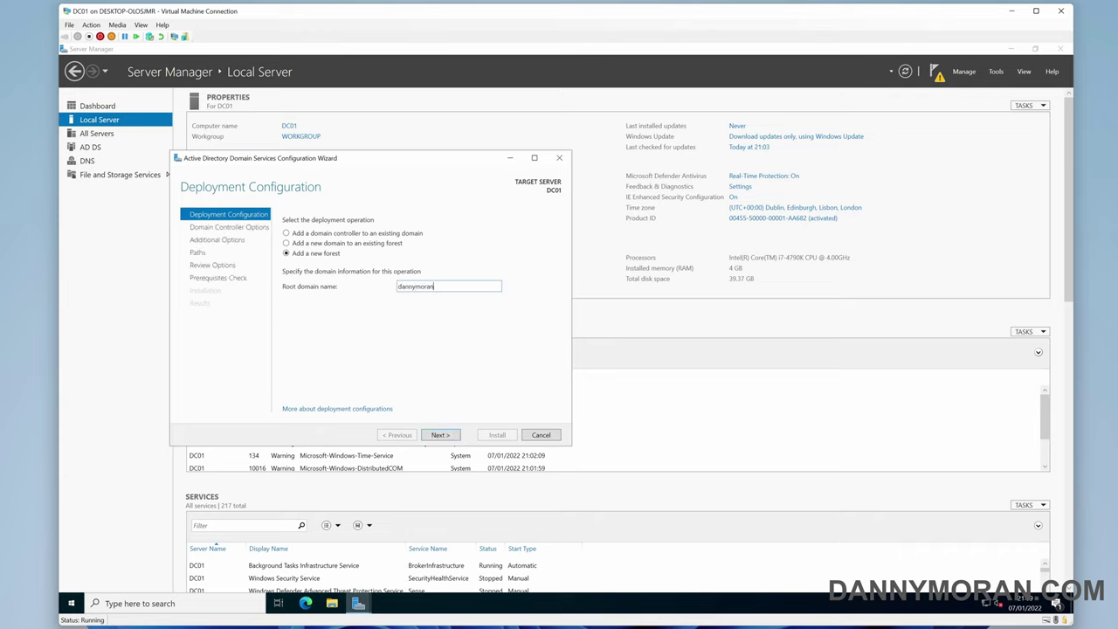
text(.local)
drag(448, 287, 372, 292)
text(ad.dannymoran.com)
Leave forest and domain functional levels at Windows Server 2016
click(438, 435)
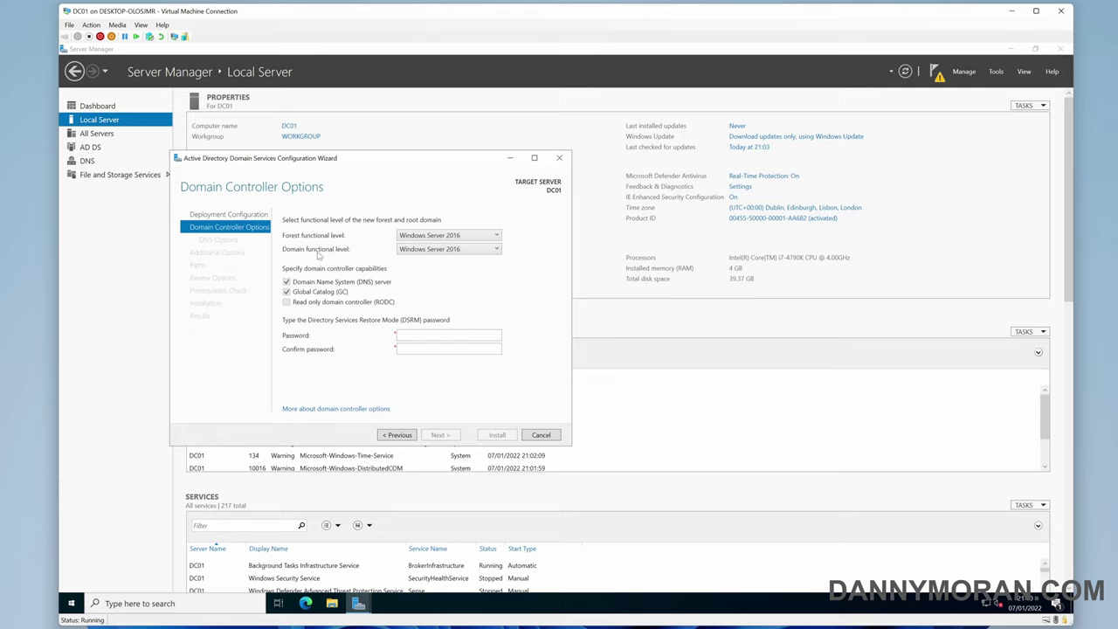
click(446, 236)
click(446, 235)
click(464, 252)
click(464, 251)
click(479, 239)
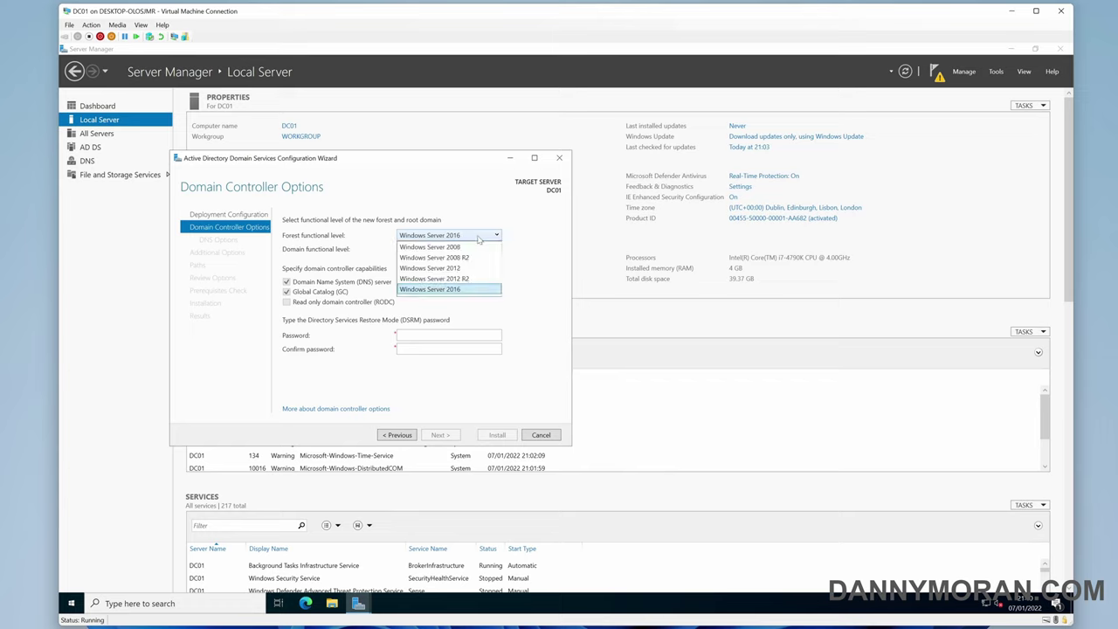
click(480, 241)
click(464, 253)
click(496, 251)
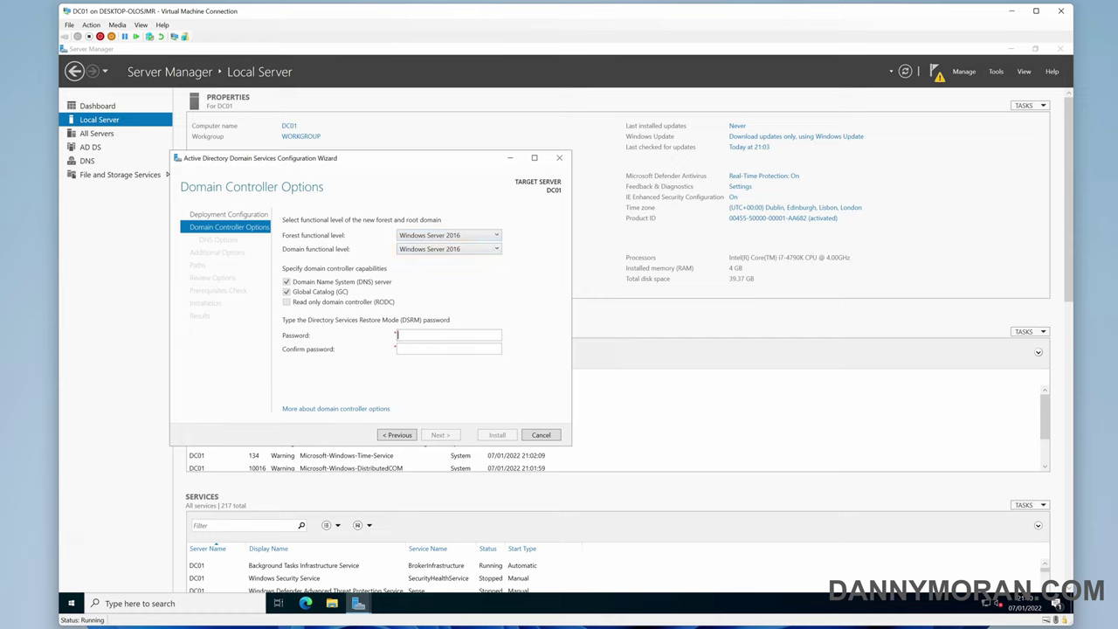
Enter and confirm the DSRM password, then continue to DNS Options
click(448, 335)
text(Password1!)
key(Tab)
text(Password1!)
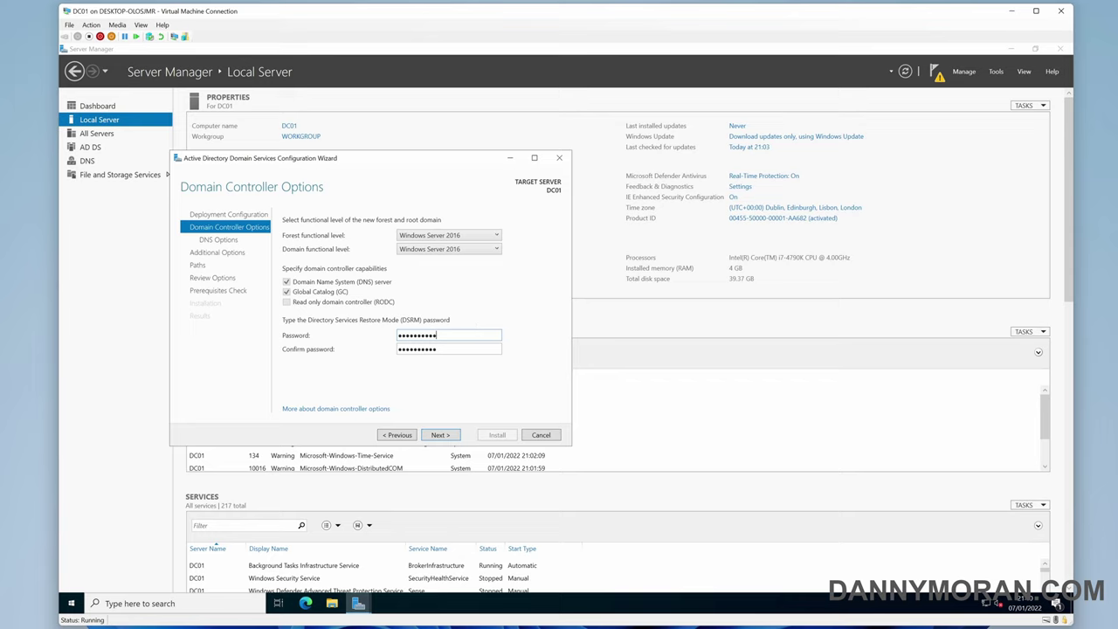
key(ctrl+a)
drag(463, 335, 389, 337)
click(437, 335)
click(445, 435)
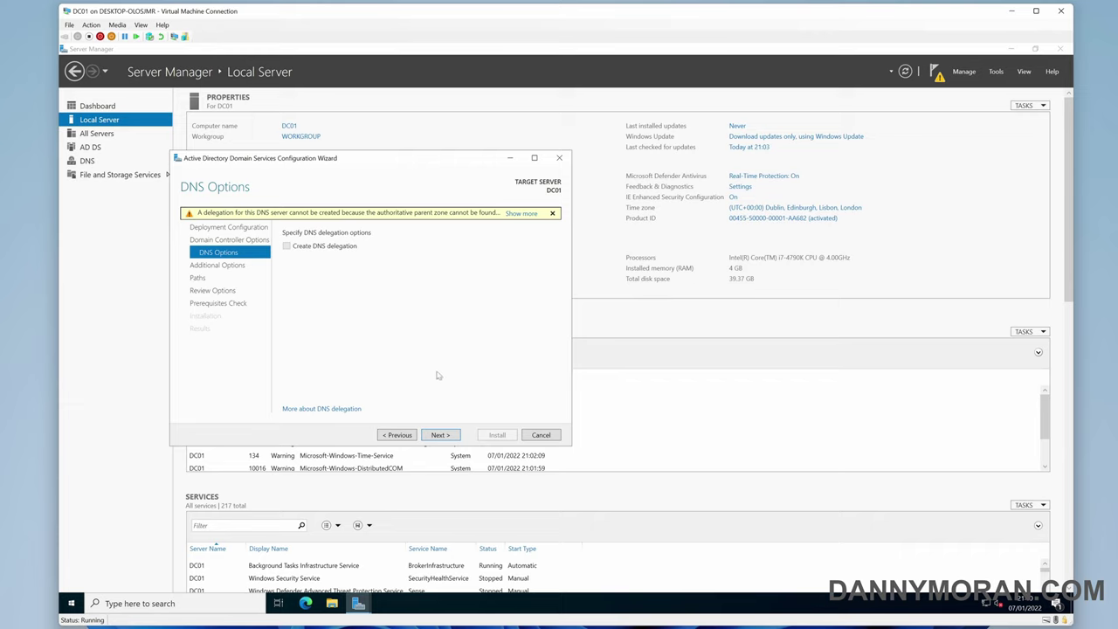
Skip DNS delegation and keep the NetBIOS name AD to reach the Paths page
click(448, 435)
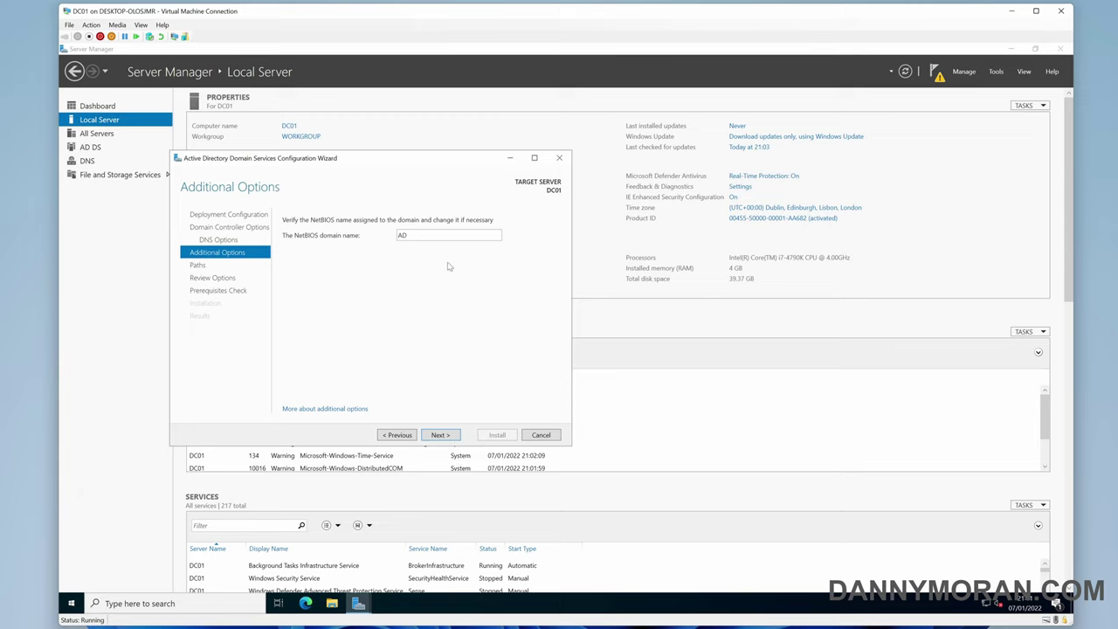
click(447, 435)
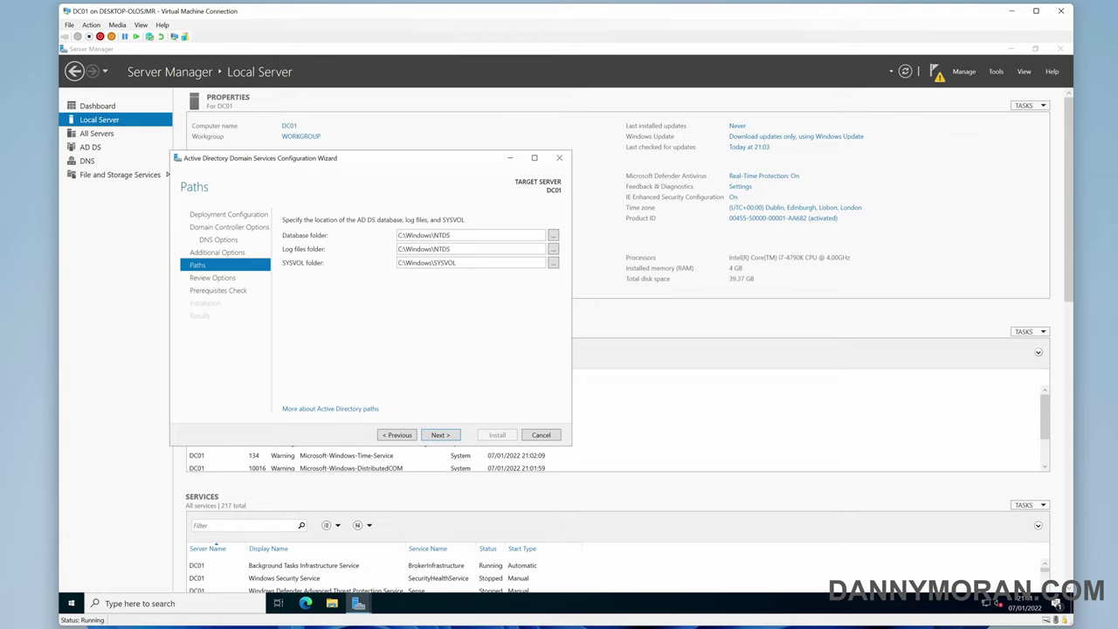
On Review Options, view the generated Install-ADDSForest script in Notepad, then close it
key(Tab)
key(Tab)
key(Tab)
key(Tab)
click(448, 435)
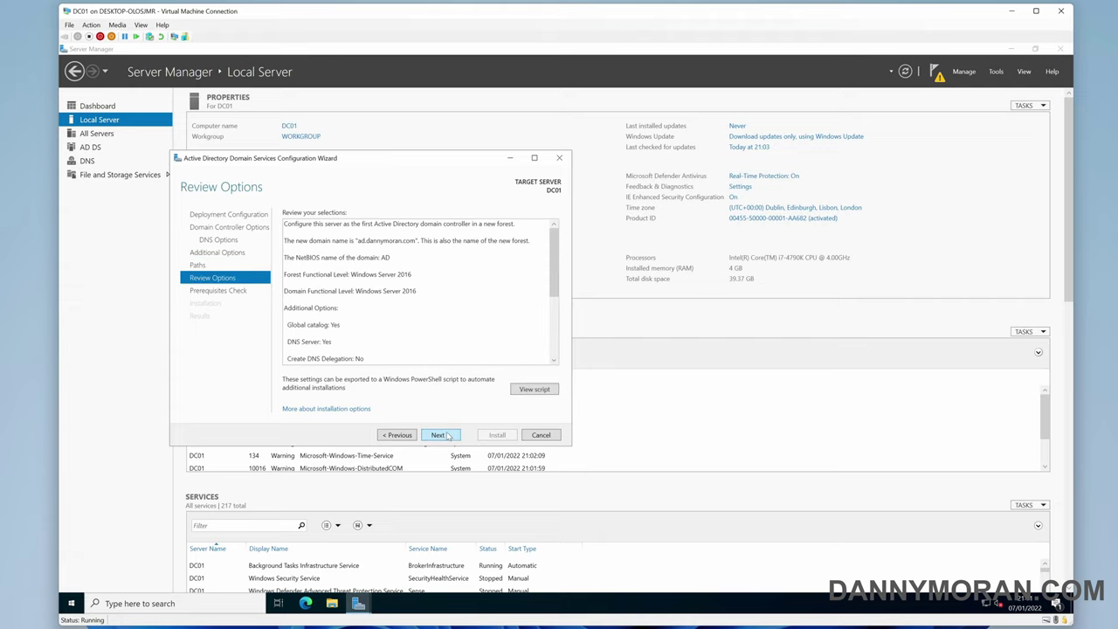
drag(556, 289, 533, 388)
click(534, 388)
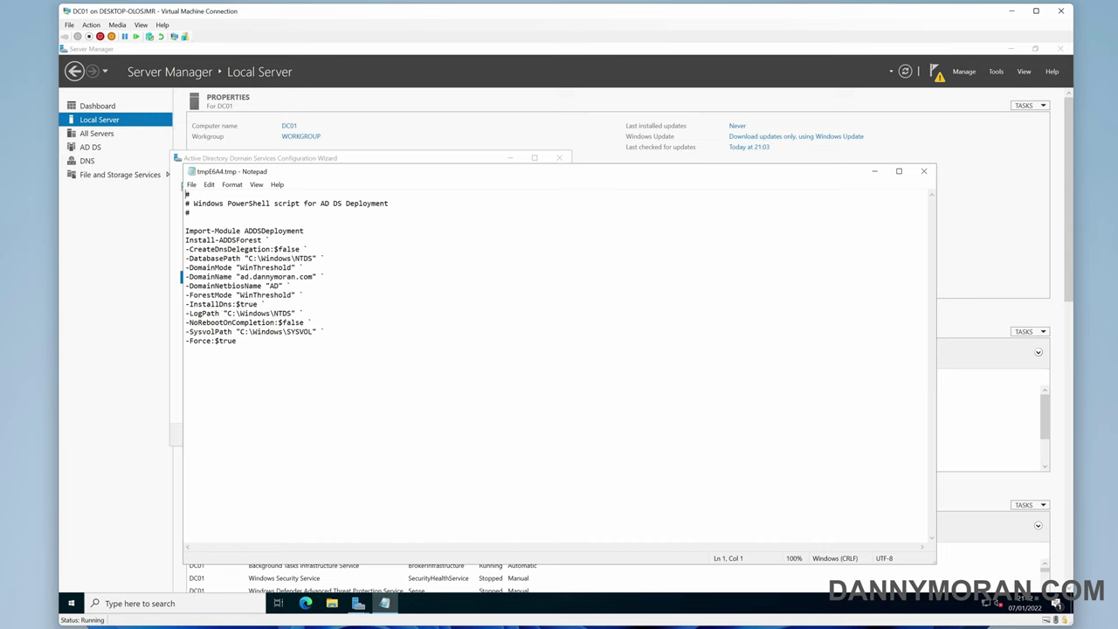
key(shift+Up)
key(shift+Up)
key(shift+Up)
key(shift+Up)
key(shift+Up)
key(shift+Up)
key(shift+Up)
key(shift+Up)
key(shift+Up)
key(shift+Up)
key(shift+Up)
key(shift+Up)
key(shift+Up)
key(shift+Up)
key(shift+Up)
key(shift+Up)
key(shift+Home)
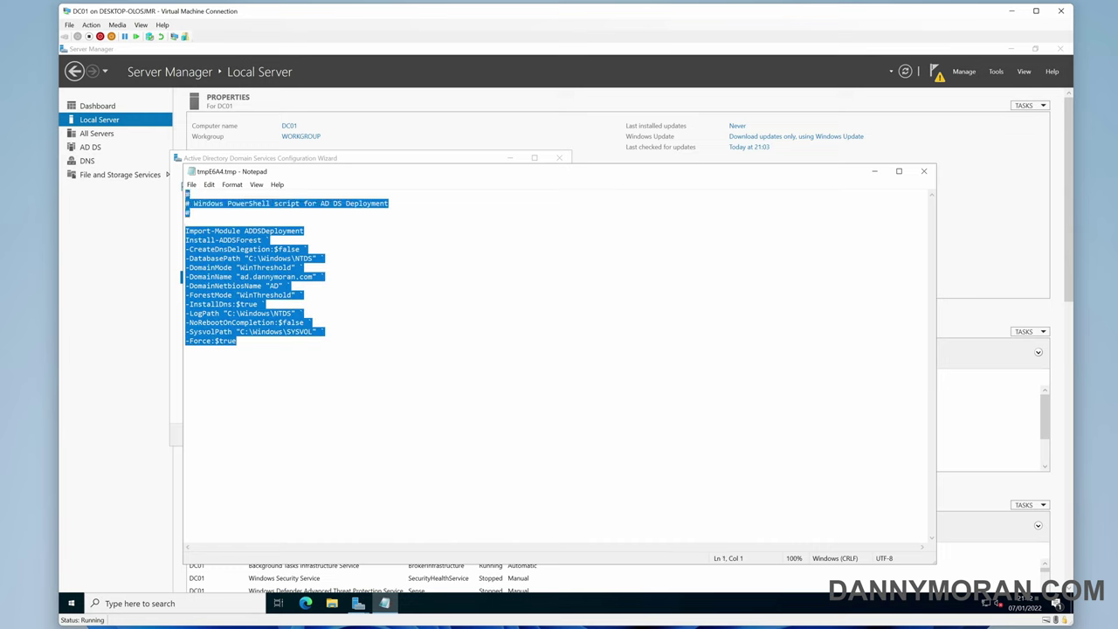
key(shift+Down)
key(shift+Down)
key(shift+Down)
key(shift+Down)
key(shift+Down)
key(shift+Down)
key(shift+Down)
key(shift+Down)
key(shift+Down)
key(shift+Down)
key(shift+Down)
key(shift+Down)
key(shift+Down)
key(shift+Down)
key(shift+Down)
key(shift+Down)
key(shift+End)
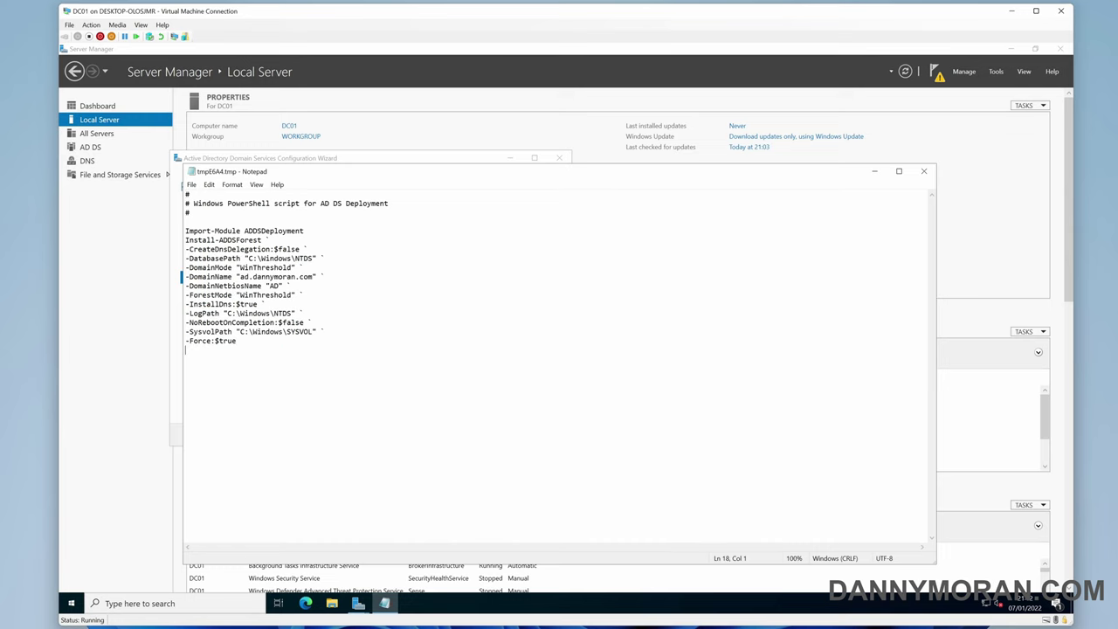
click(925, 173)
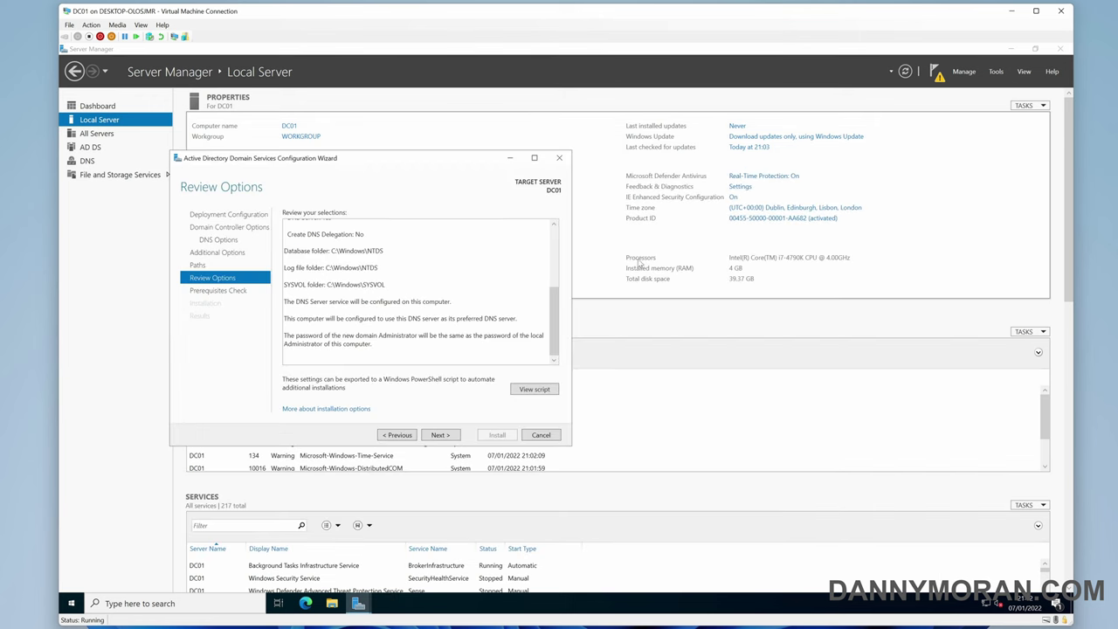
Run the Prerequisites Check from the Review Options page
key(shift+Tab)
key(shift+Tab)
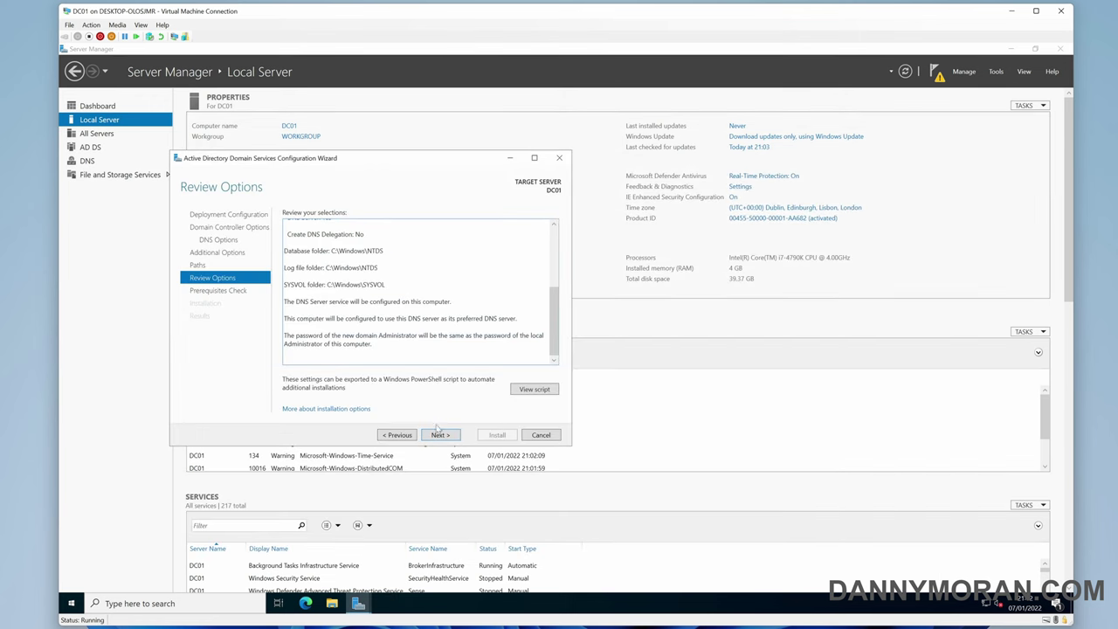
click(439, 434)
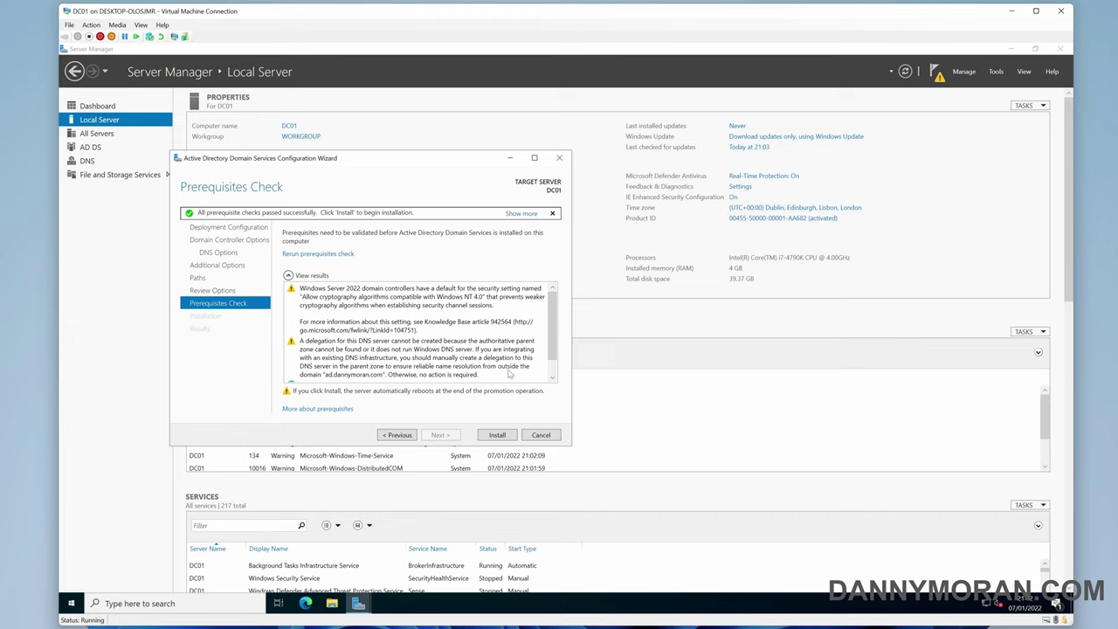
Install AD DS and let DC01 reboot as the new domain controller
click(497, 435)
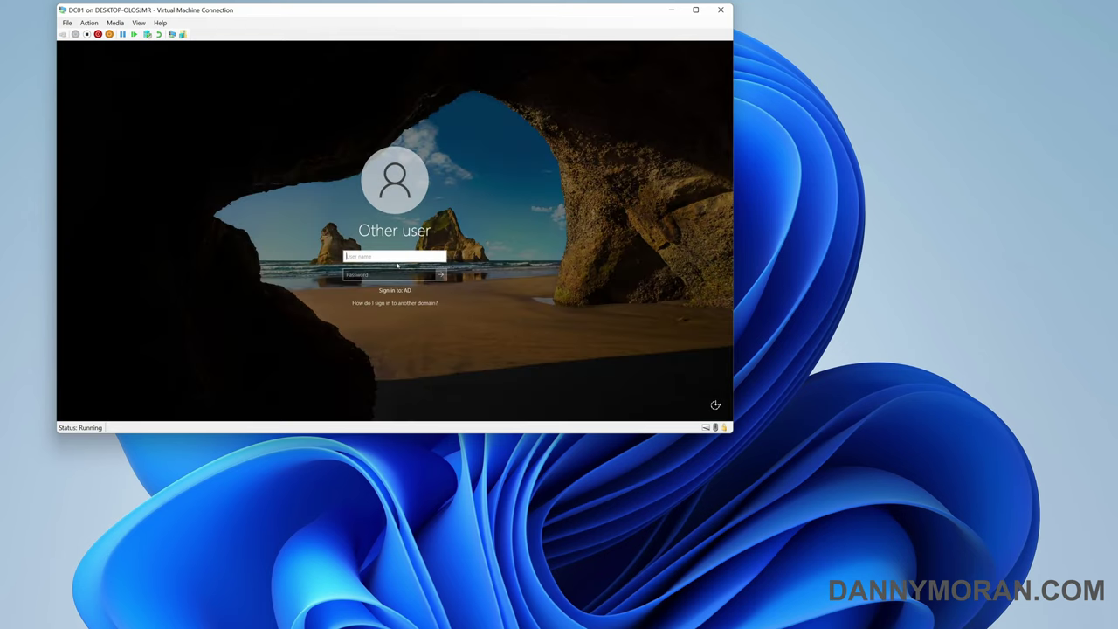
Sign in to the AD domain as Administrator with the account password
text(Administrator)
key(Tab)
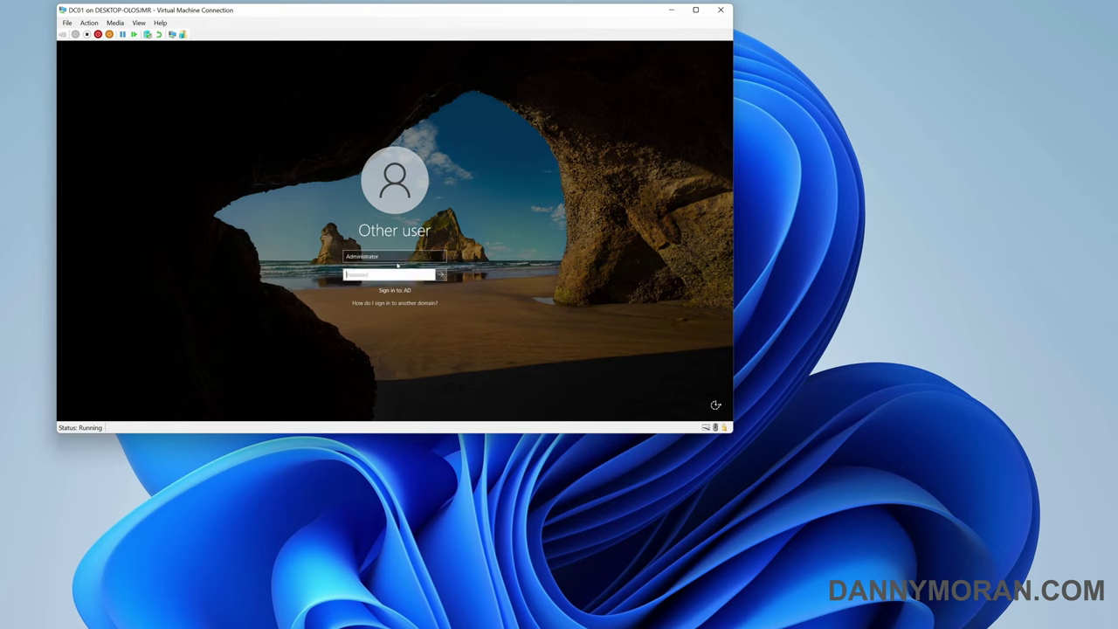
text(P)
click(389, 257)
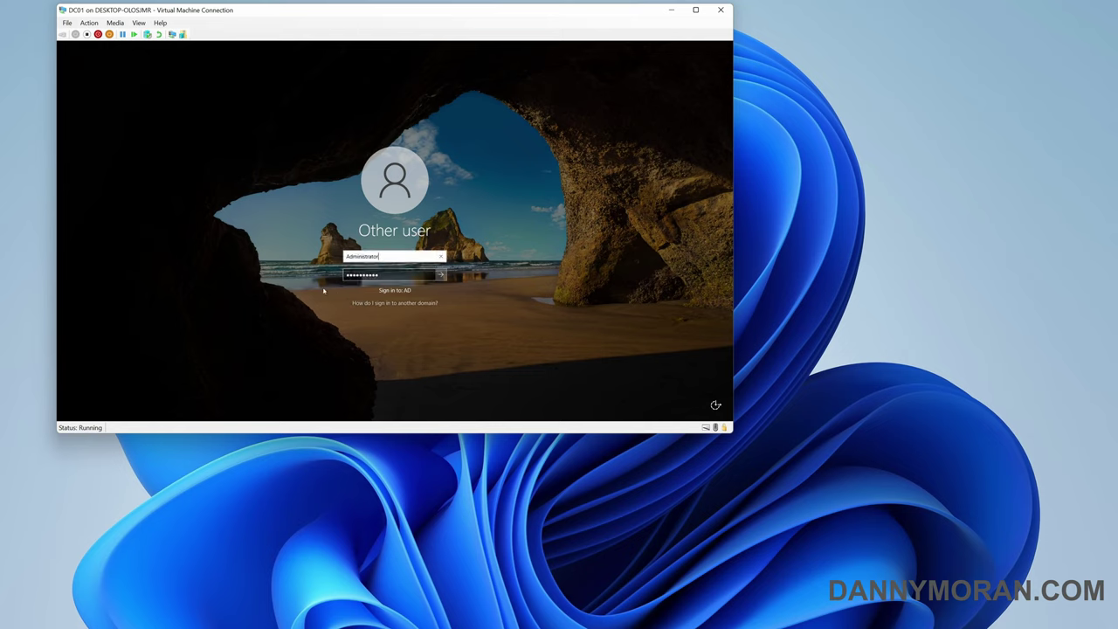
drag(381, 257, 327, 256)
key(Tab)
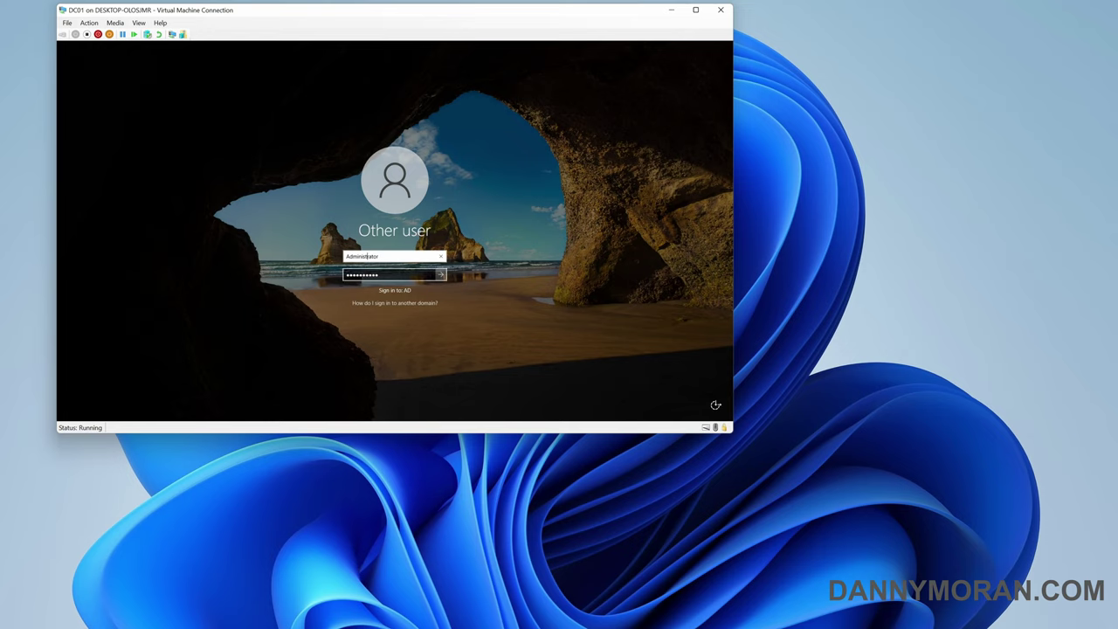
drag(346, 275, 441, 275)
click(441, 275)
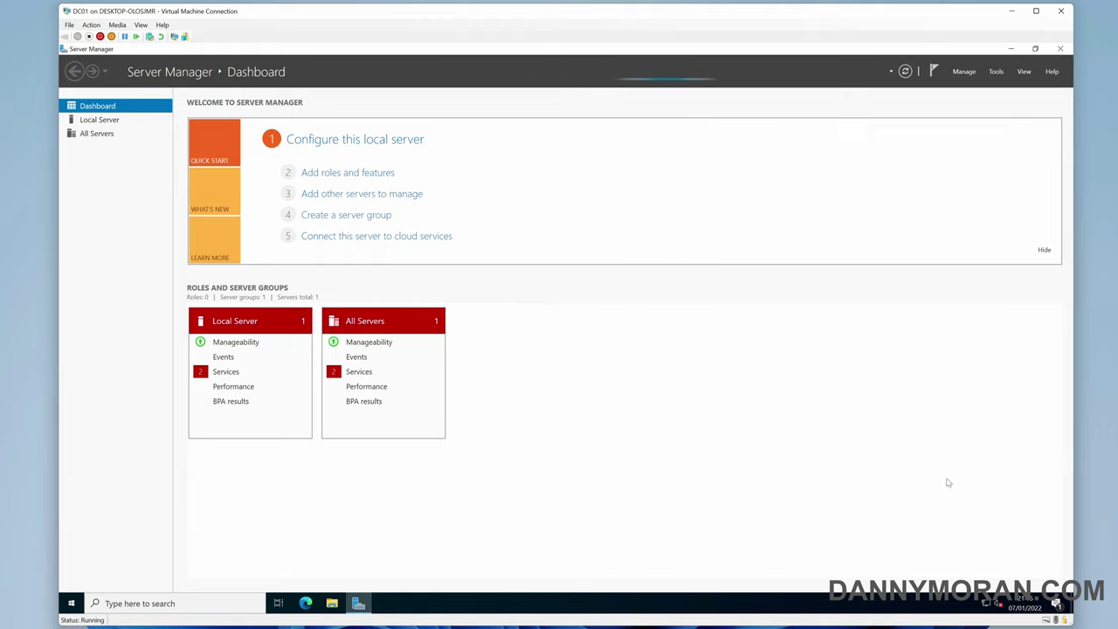
key(super+r)
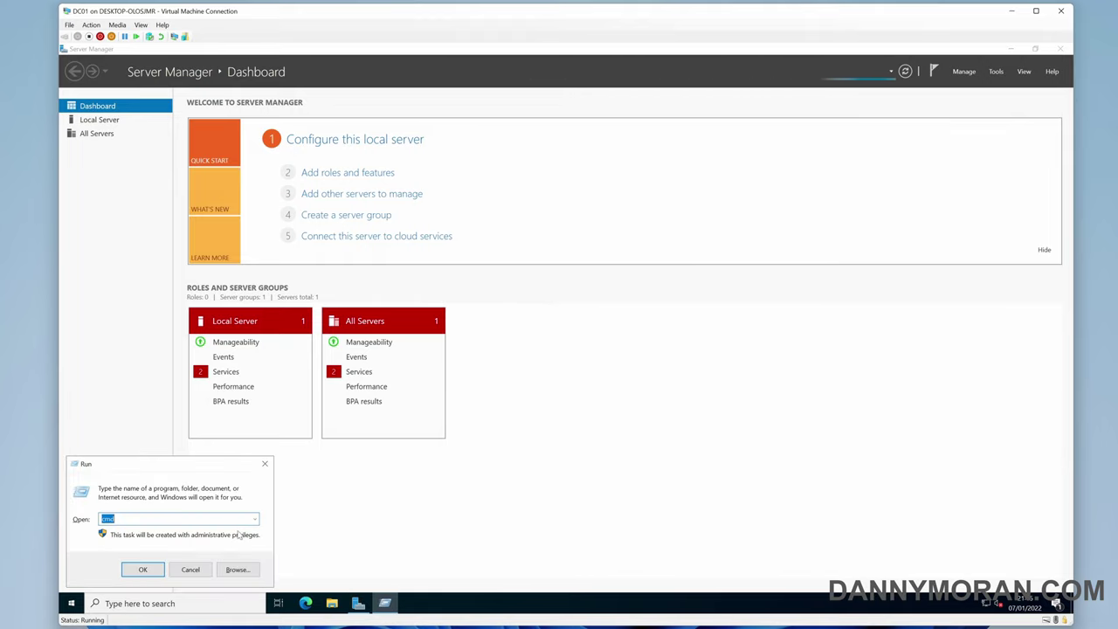
key(Return)
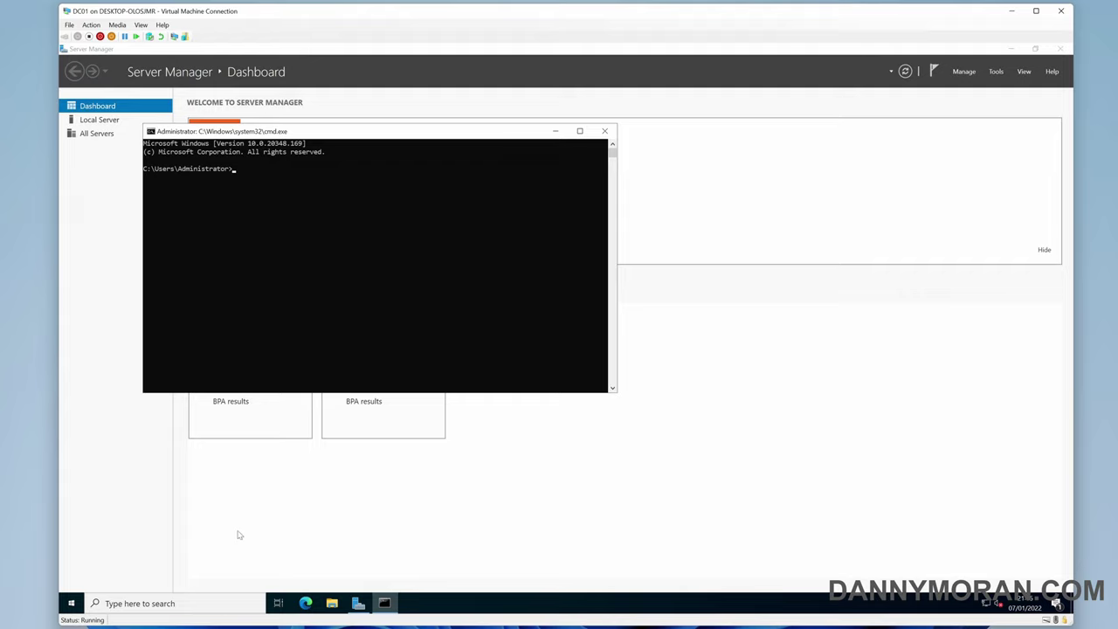
text(whoami)
key(Return)
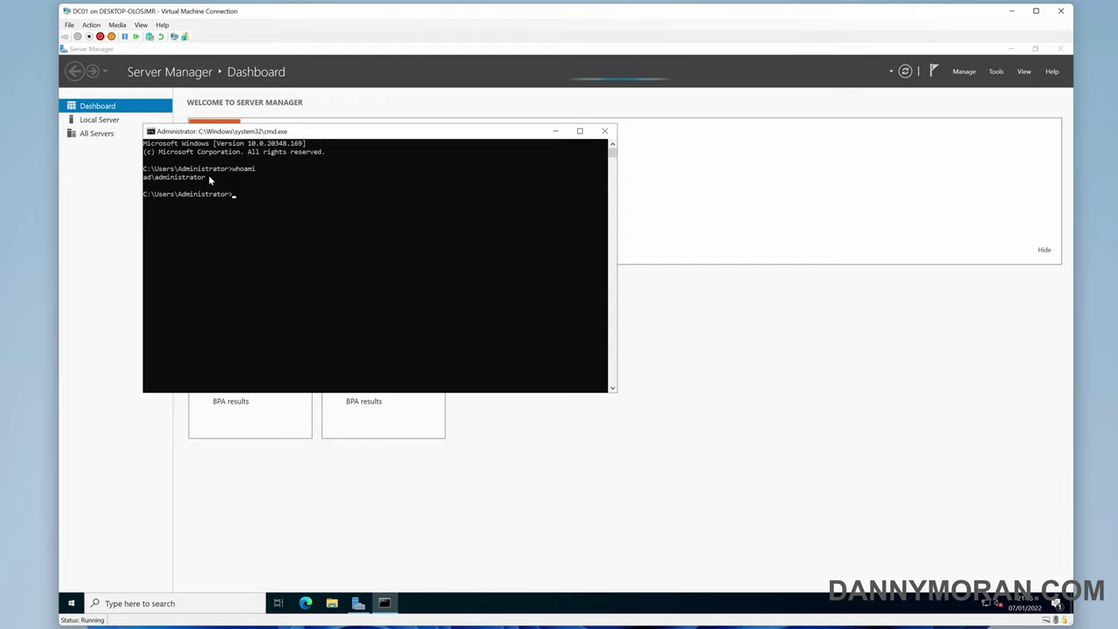
click(605, 131)
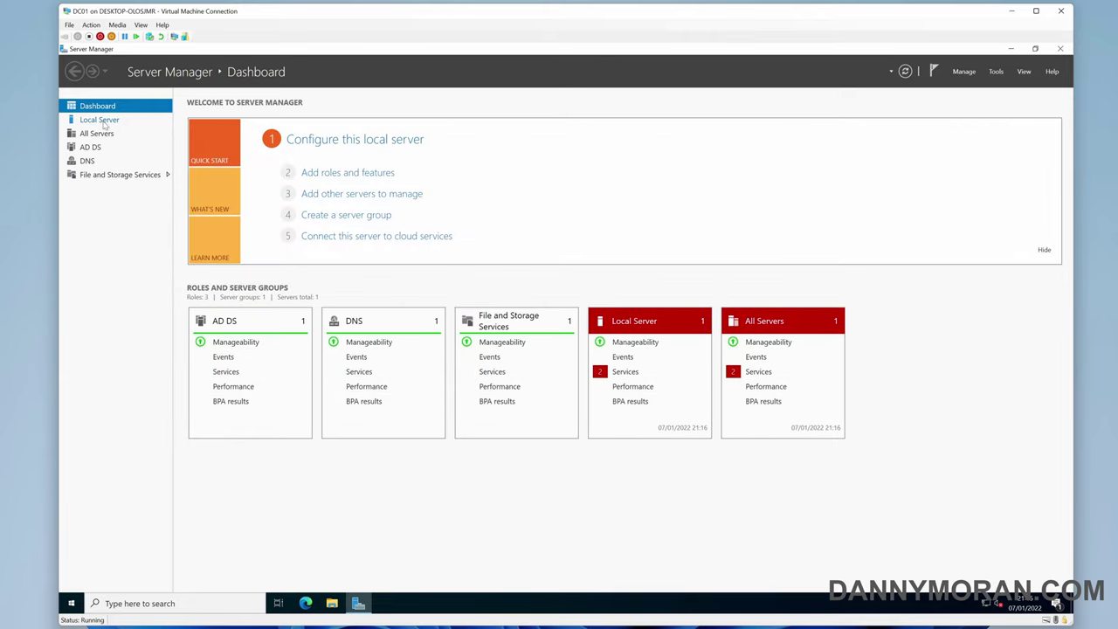
Launch Active Directory Users and Computers from Tools and maximize it
click(100, 120)
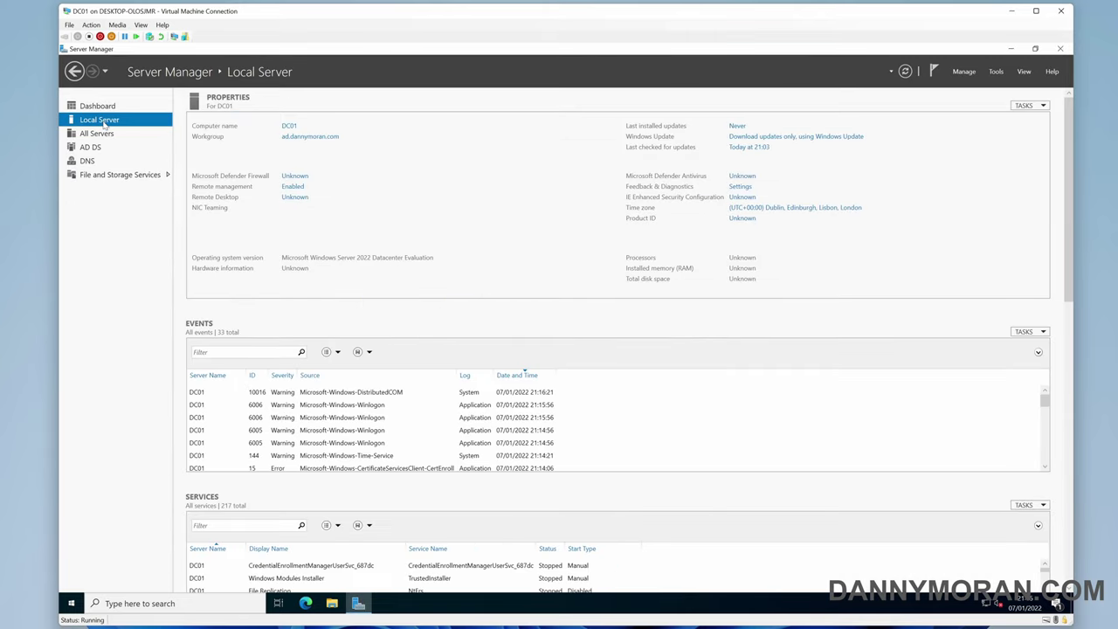
click(97, 106)
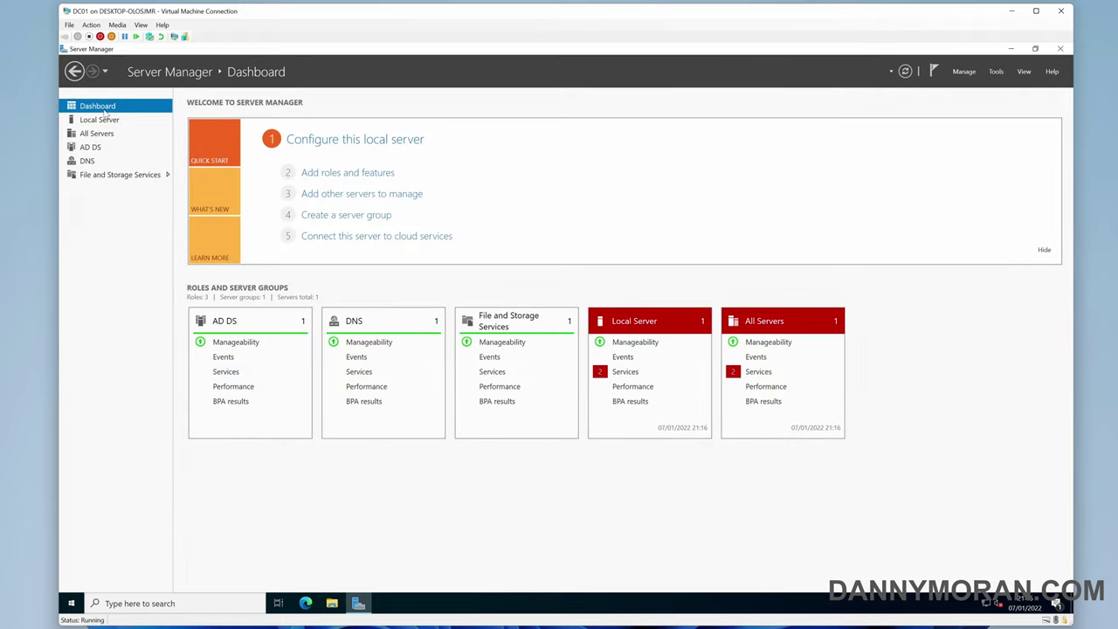
click(995, 73)
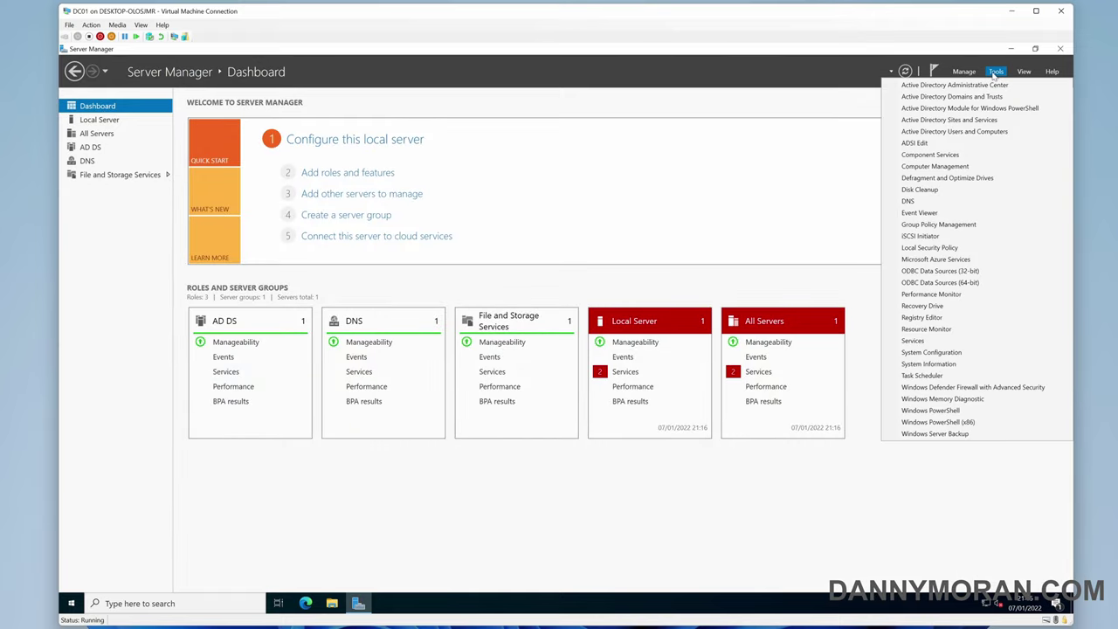
click(992, 132)
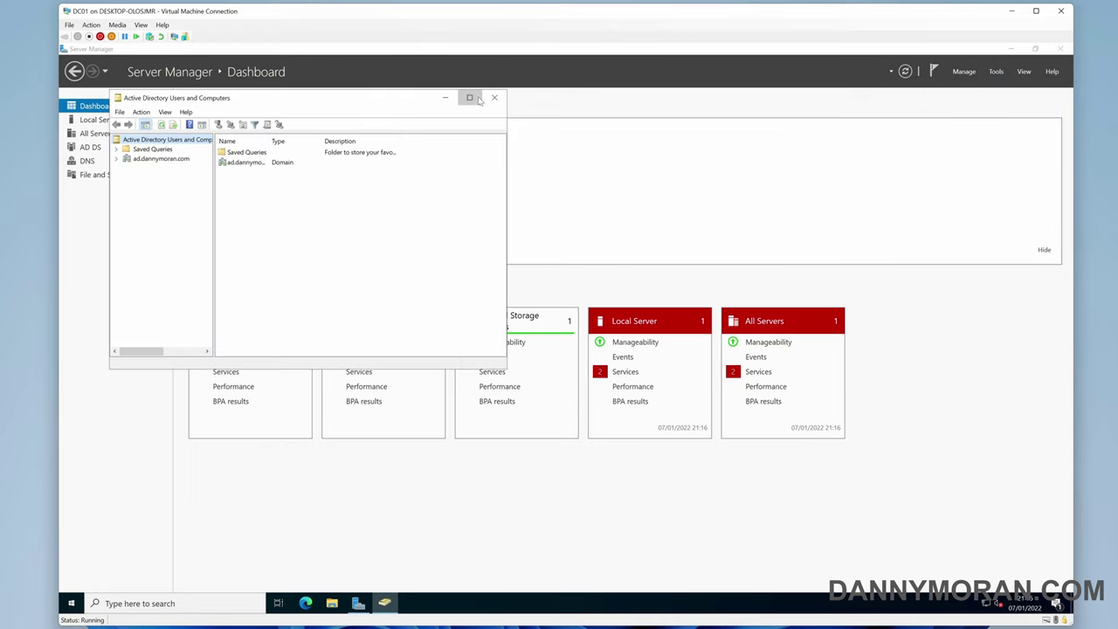
click(470, 96)
Expand ad.dannymoran.com, browse Builtin, Computers and Domain Controllers, then show Users with a wider Name column
click(64, 107)
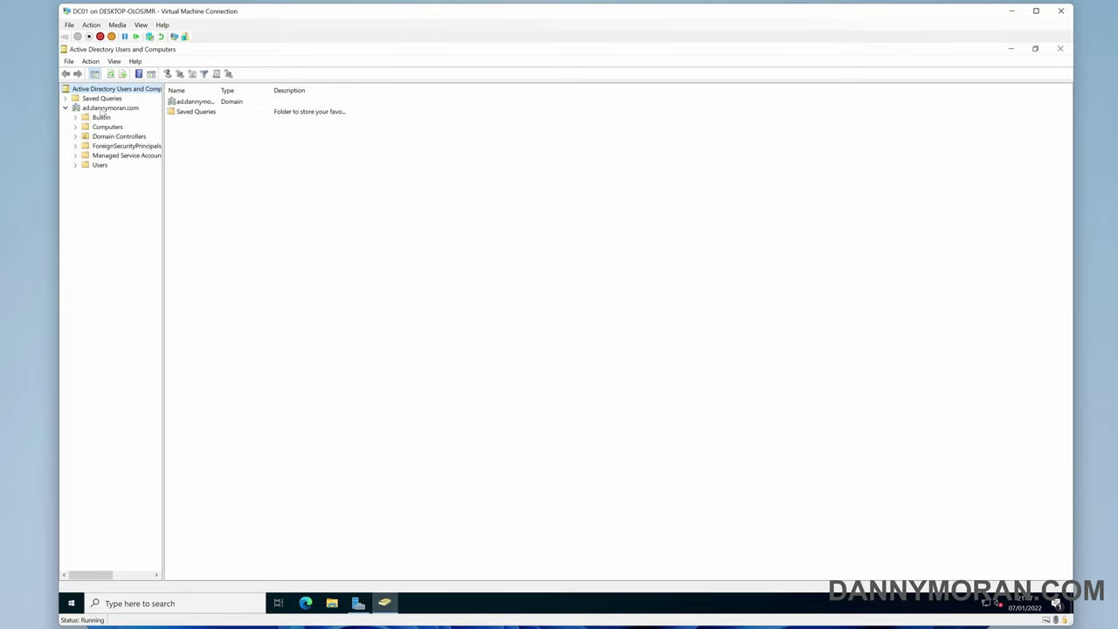
click(103, 109)
click(102, 117)
click(107, 126)
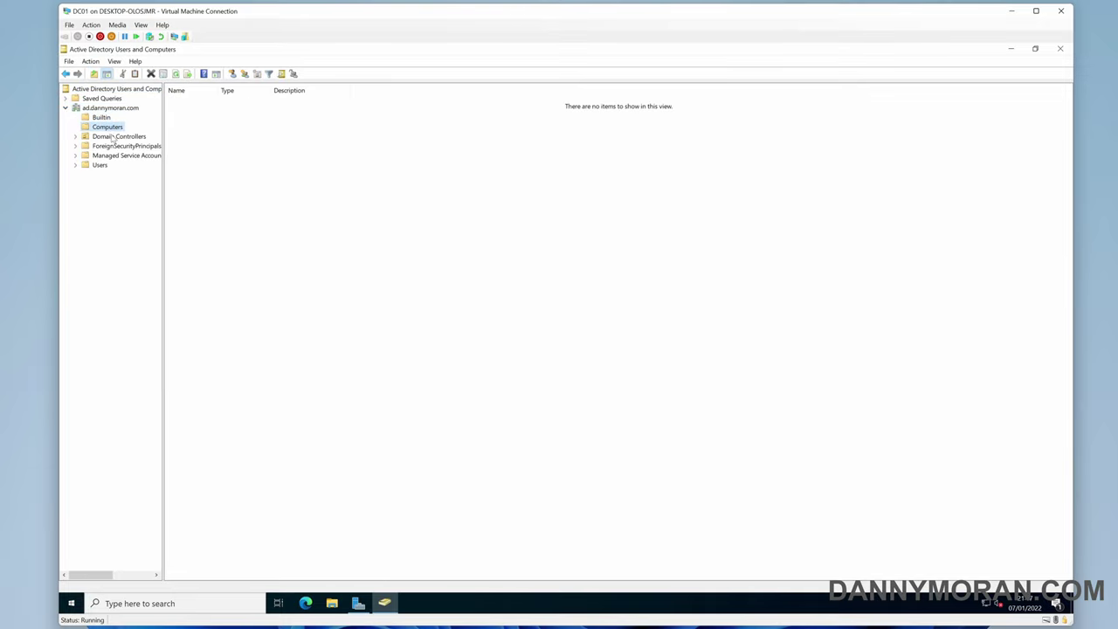
click(111, 136)
click(201, 104)
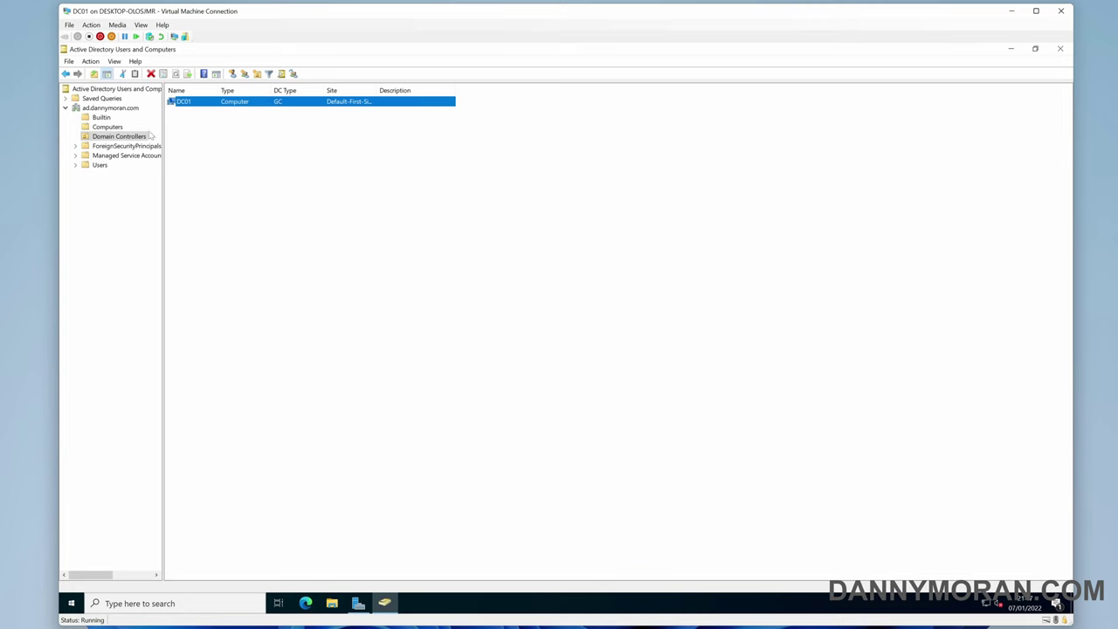
click(100, 165)
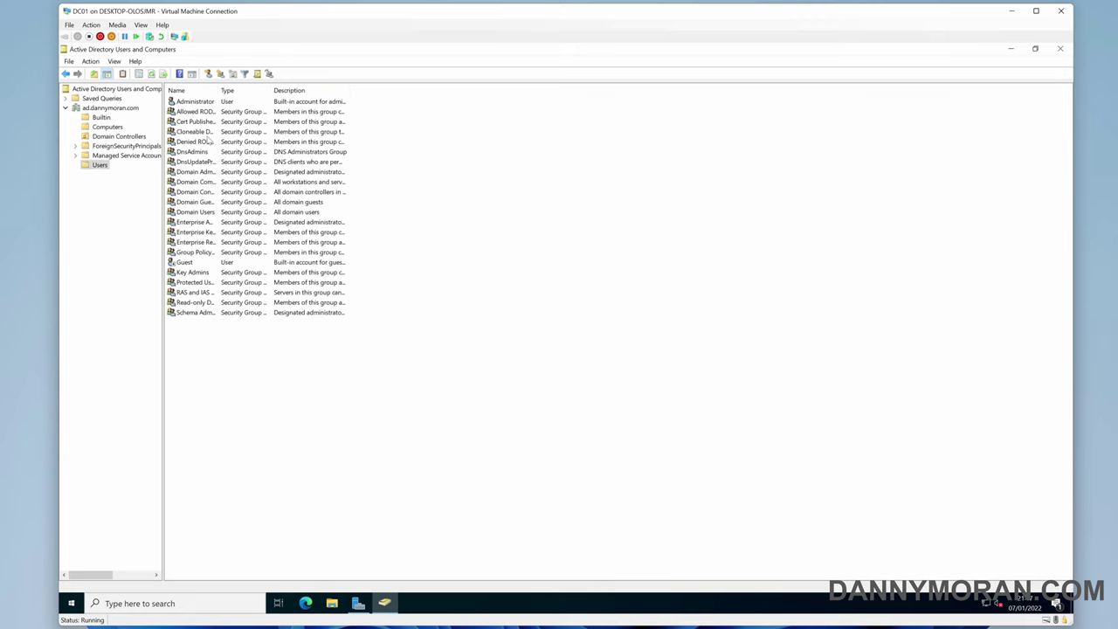
drag(219, 90, 250, 90)
Begin creating a new user in the Users container, then cancel
right_click(207, 344)
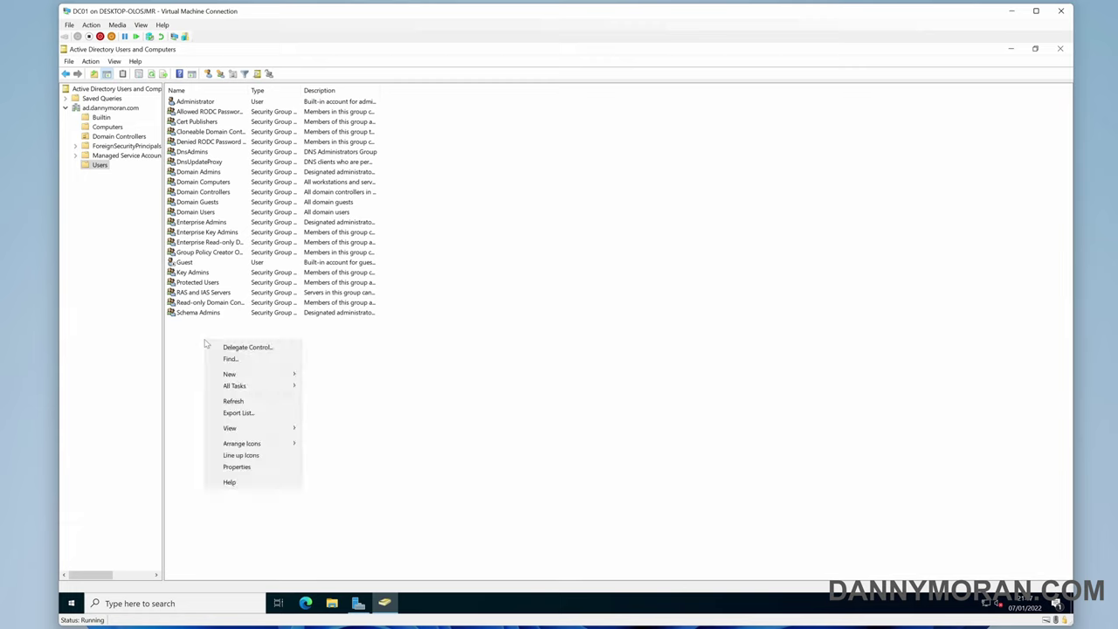
mouse_move(247, 377)
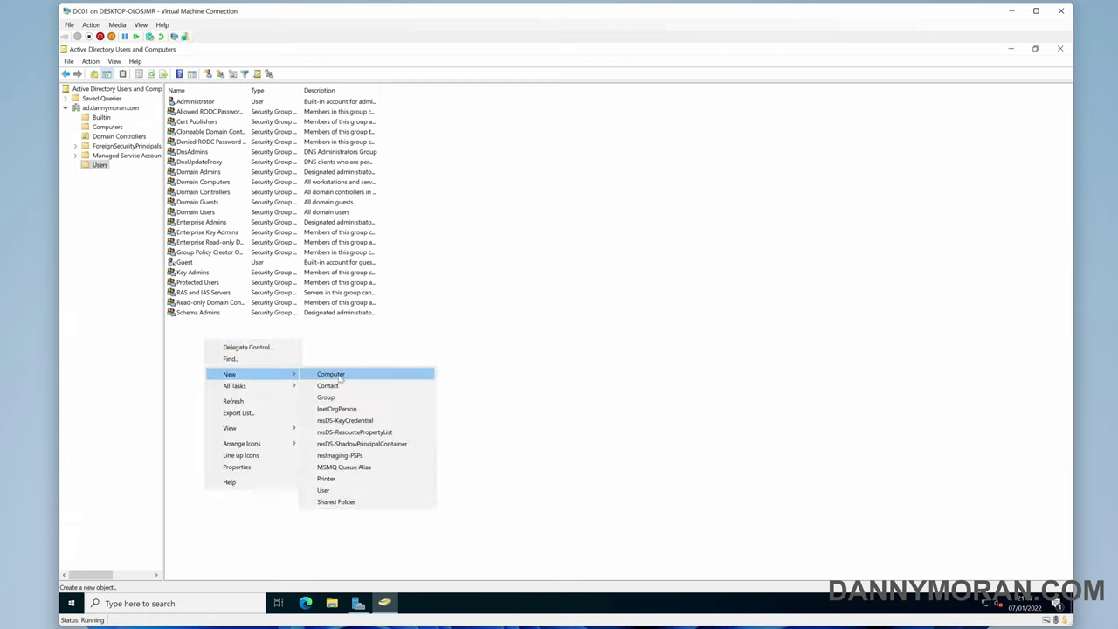
click(350, 490)
key(Escape)
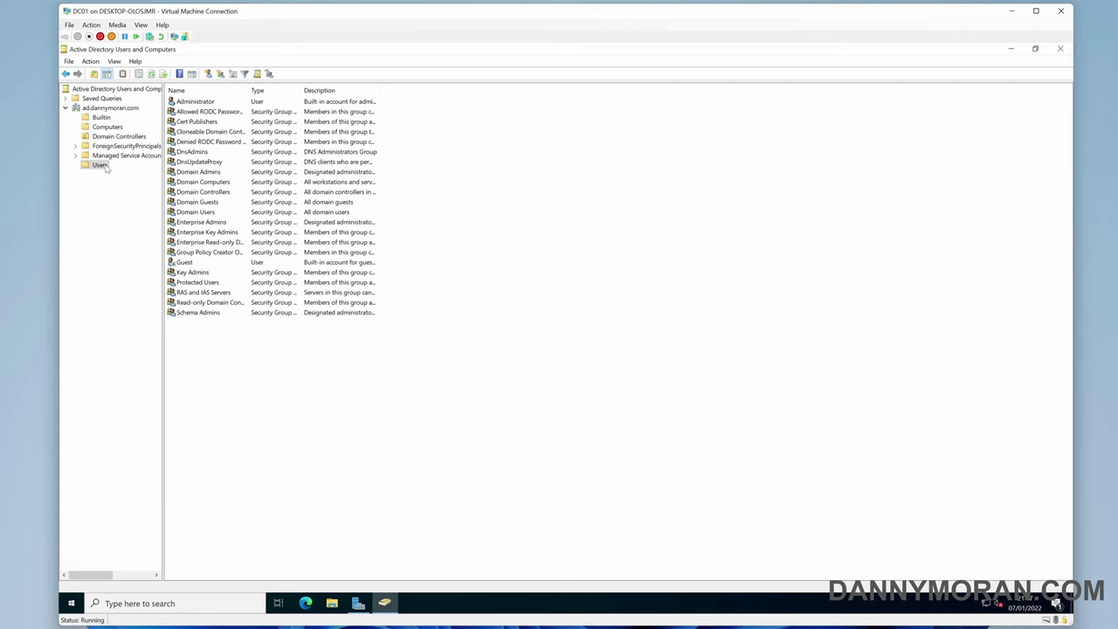
Minimize Active Directory Users and Computers and launch DNS Manager from Tools
click(1008, 49)
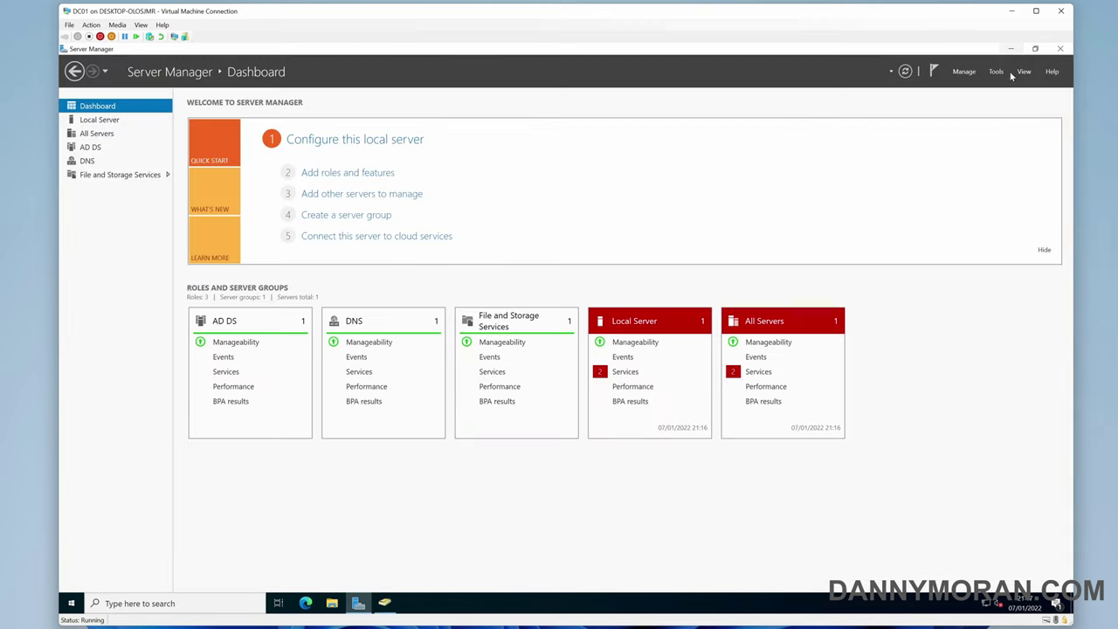
click(996, 71)
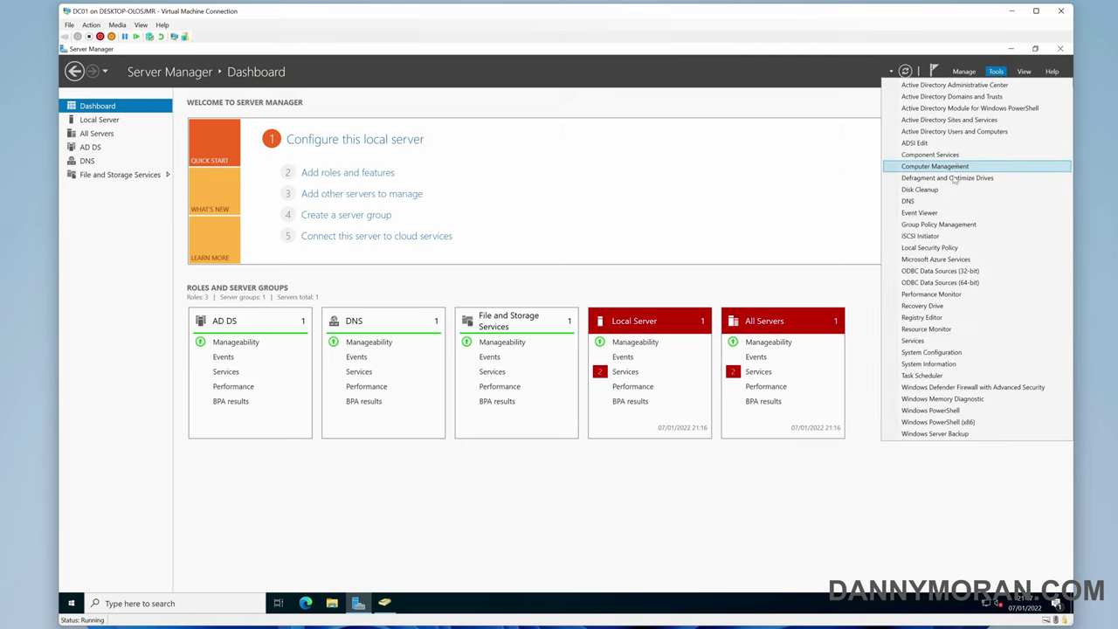
click(933, 202)
From Local Server, open the Ethernet adapter's status and review its network details
click(650, 192)
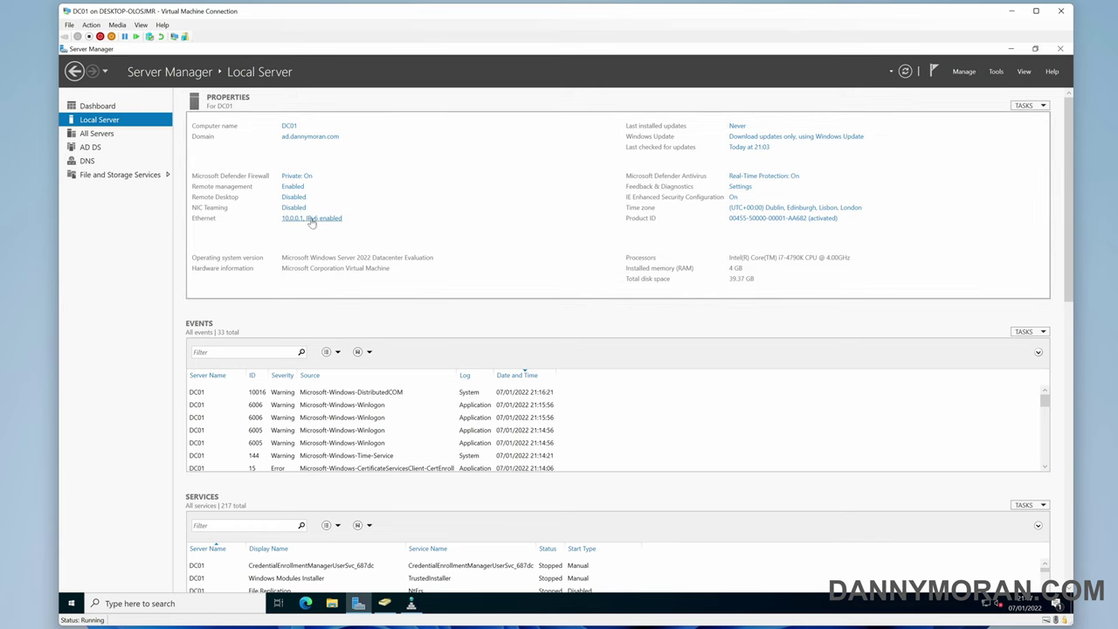
click(312, 219)
double_click(341, 223)
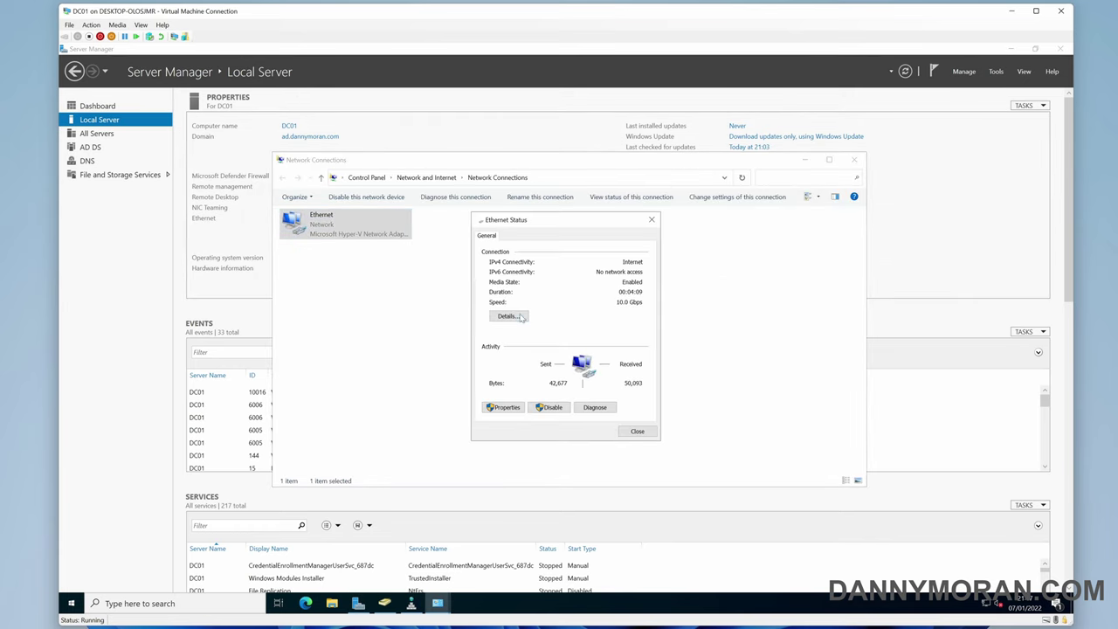
click(511, 316)
click(640, 449)
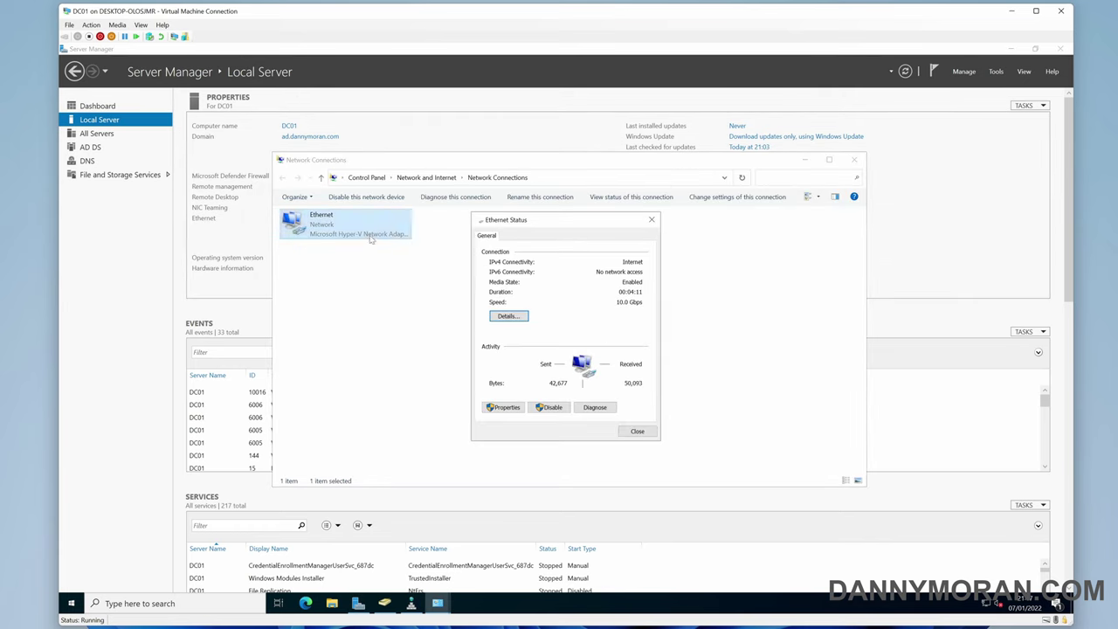
Check the Ethernet IPv4 settings: preferred DNS 127.0.0.1 and no alternate DNS server
click(515, 408)
double_click(587, 340)
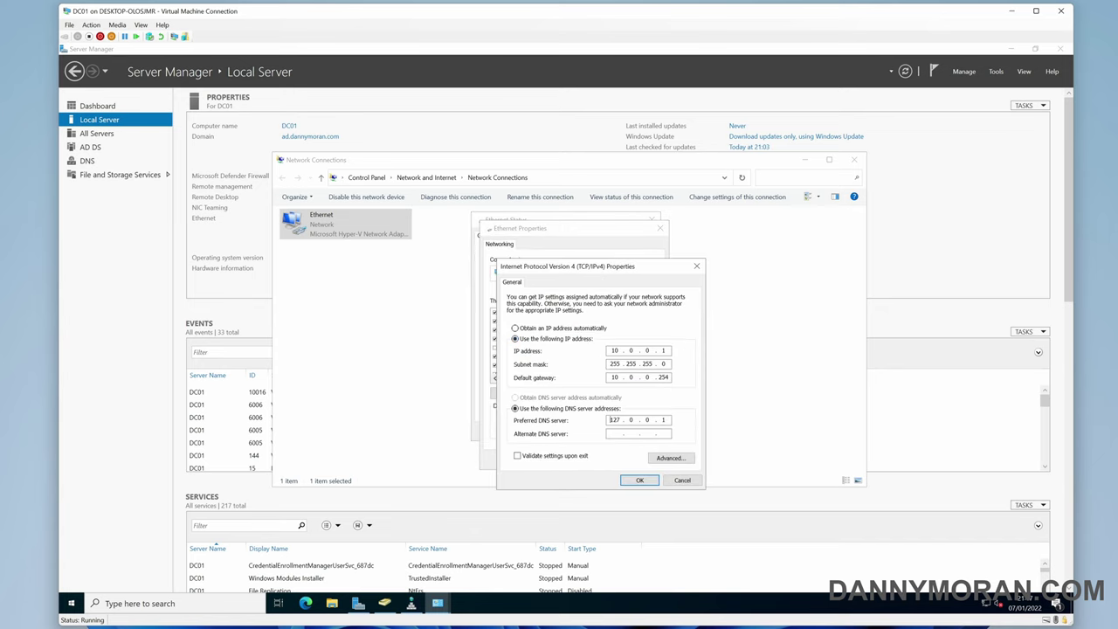
double_click(614, 420)
click(664, 420)
key(Return)
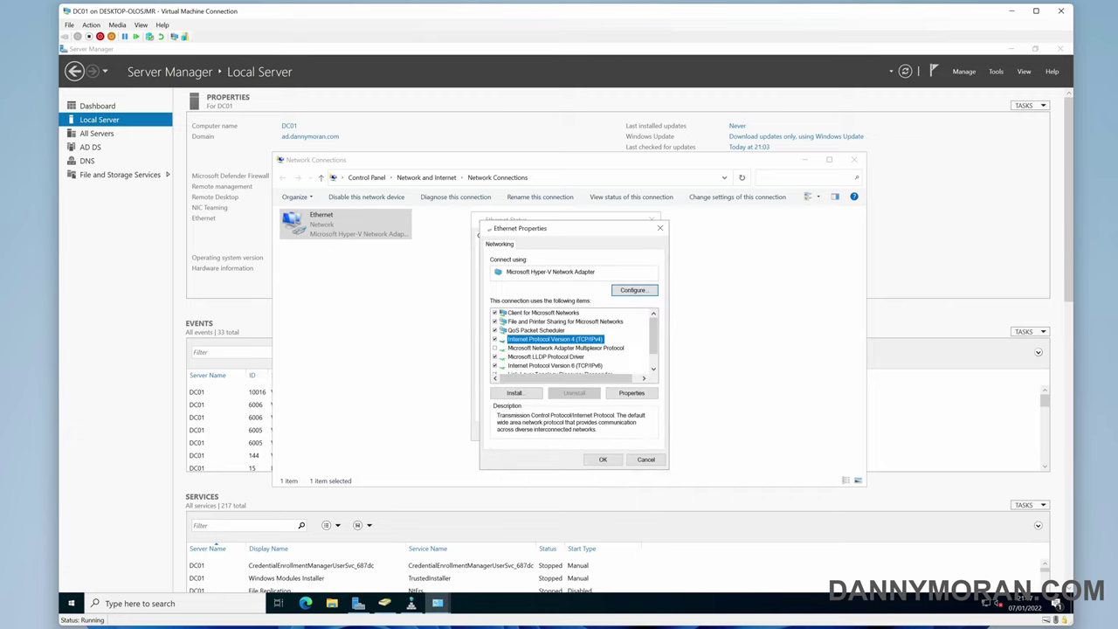
key(Return)
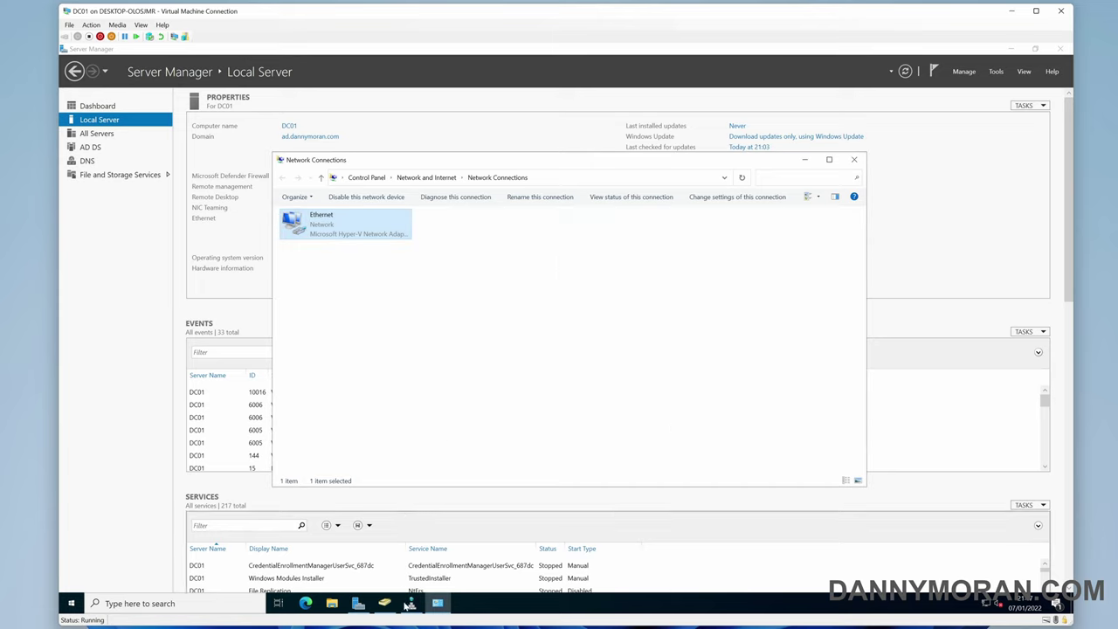
In DNS Manager, open DC01's server properties on the Forwarders tab
click(411, 602)
click(116, 128)
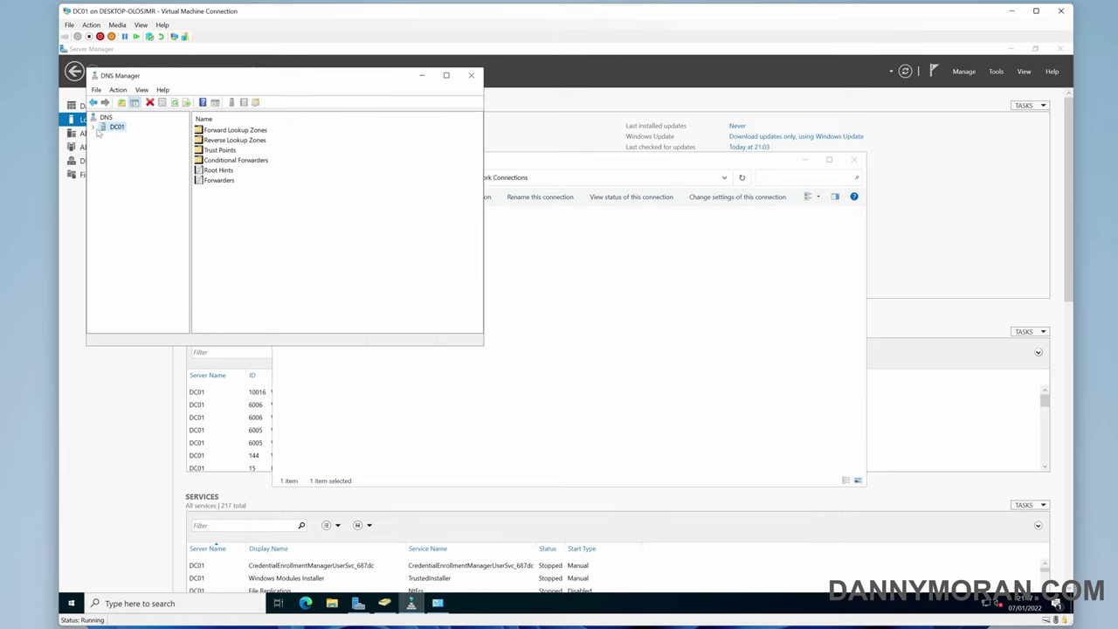
click(96, 128)
right_click(120, 129)
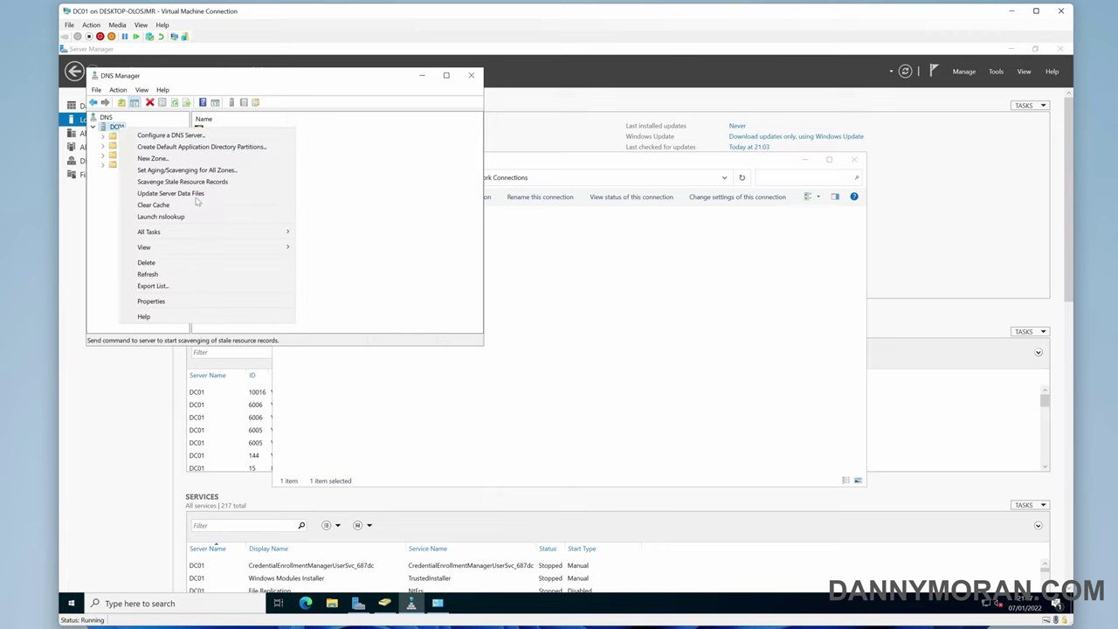
click(189, 302)
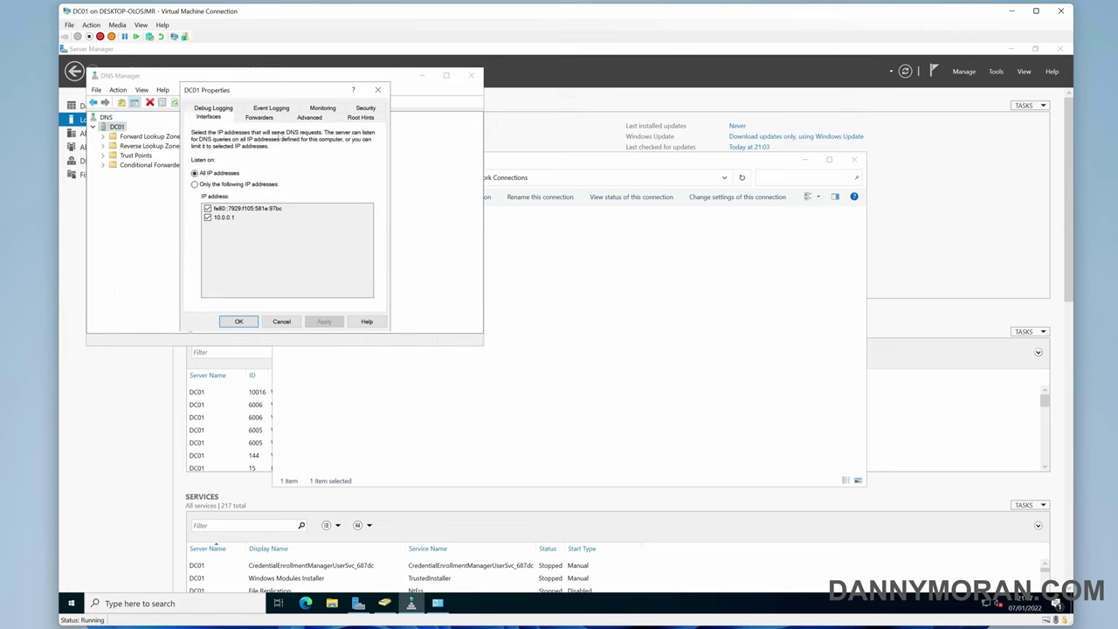
click(260, 117)
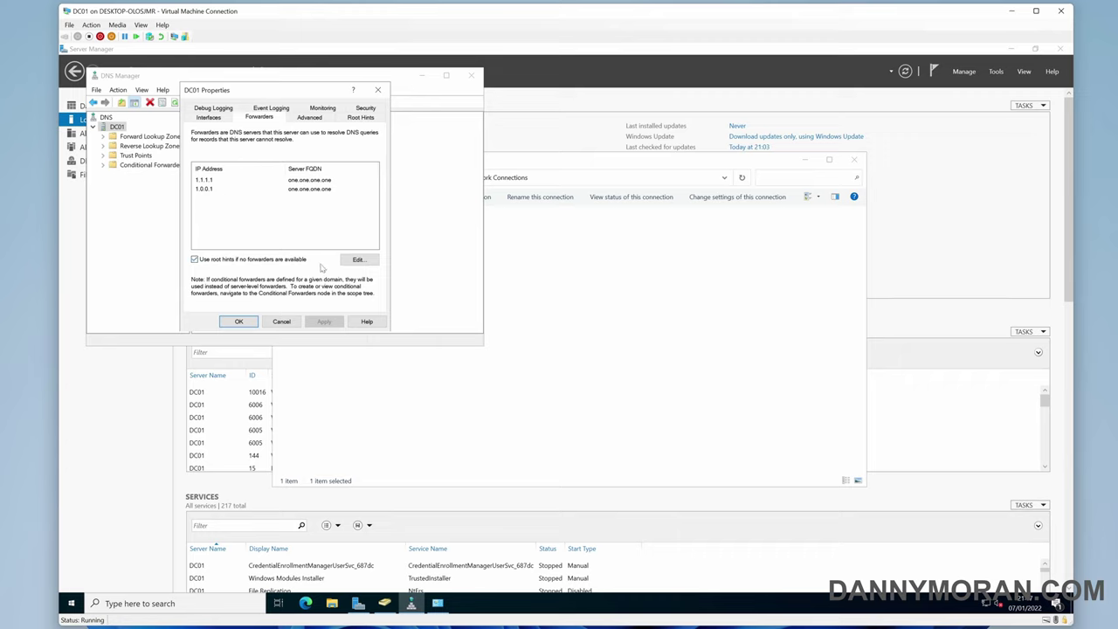
Add 8.8.8.8, 8.8.4.4 and 9.9.9.9 as DC01 forwarders and apply
click(355, 260)
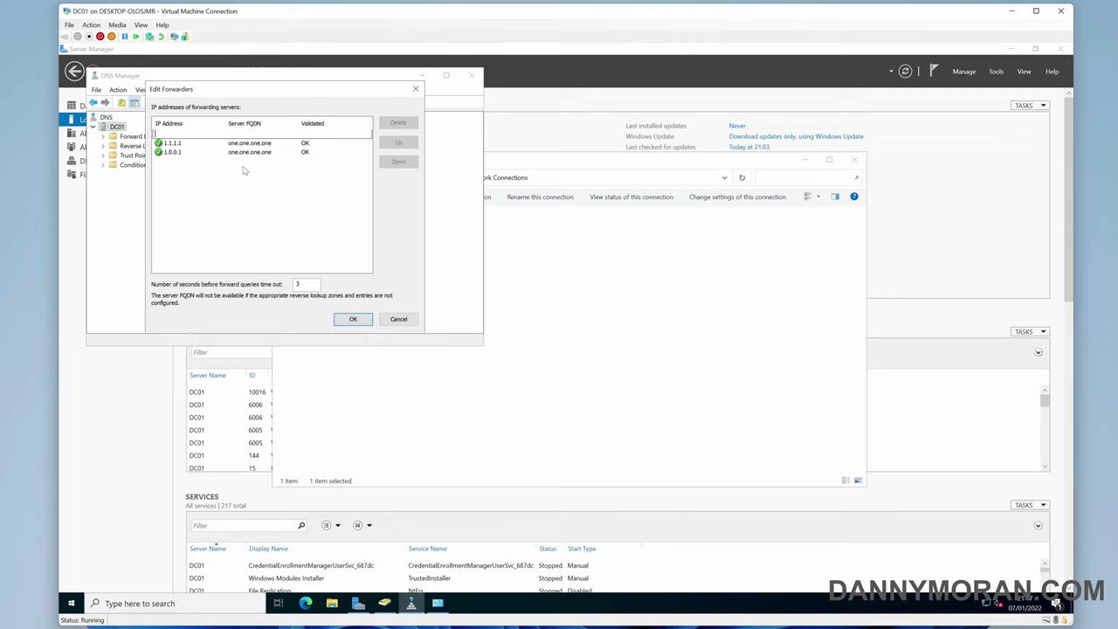
text(8.8.8.8)
key(Return)
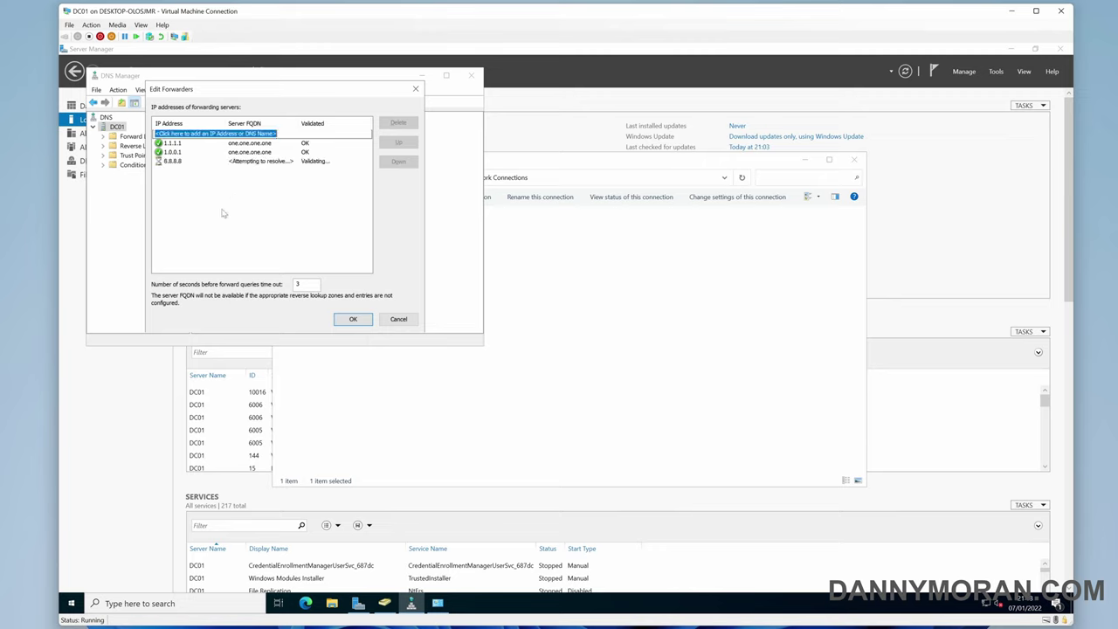
text(8.8.4.4)
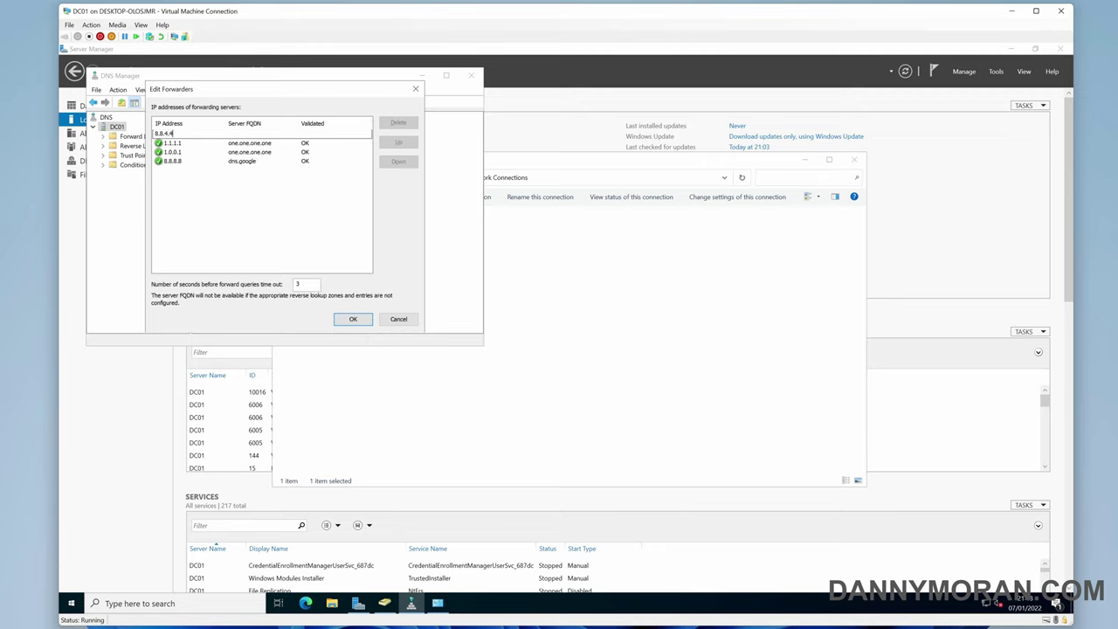
key(Return)
text(9.9.9.9)
key(Return)
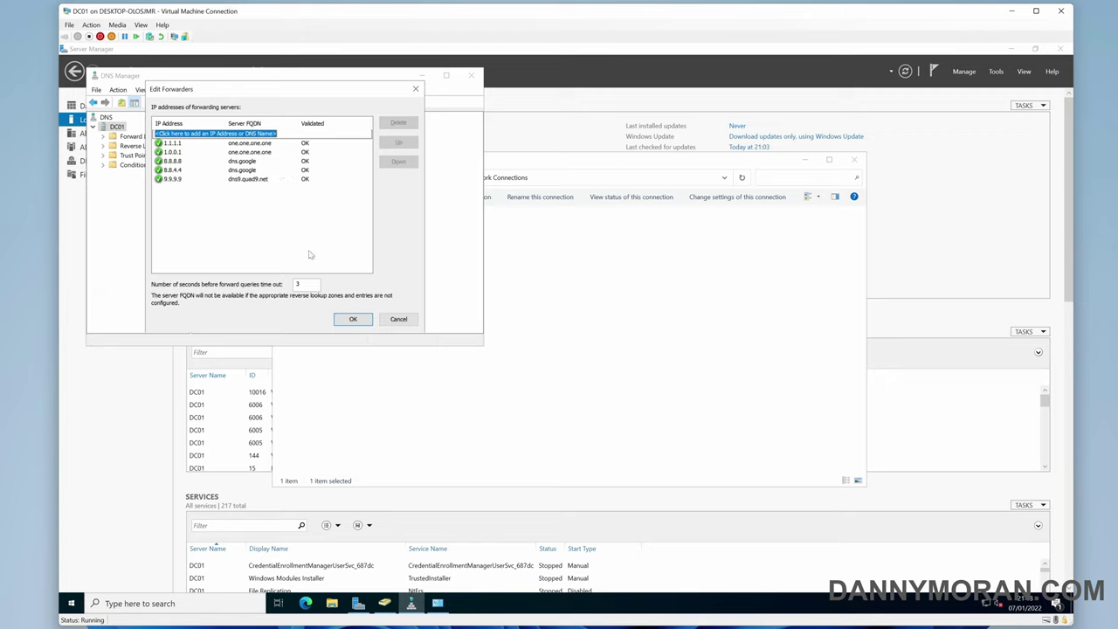
click(353, 319)
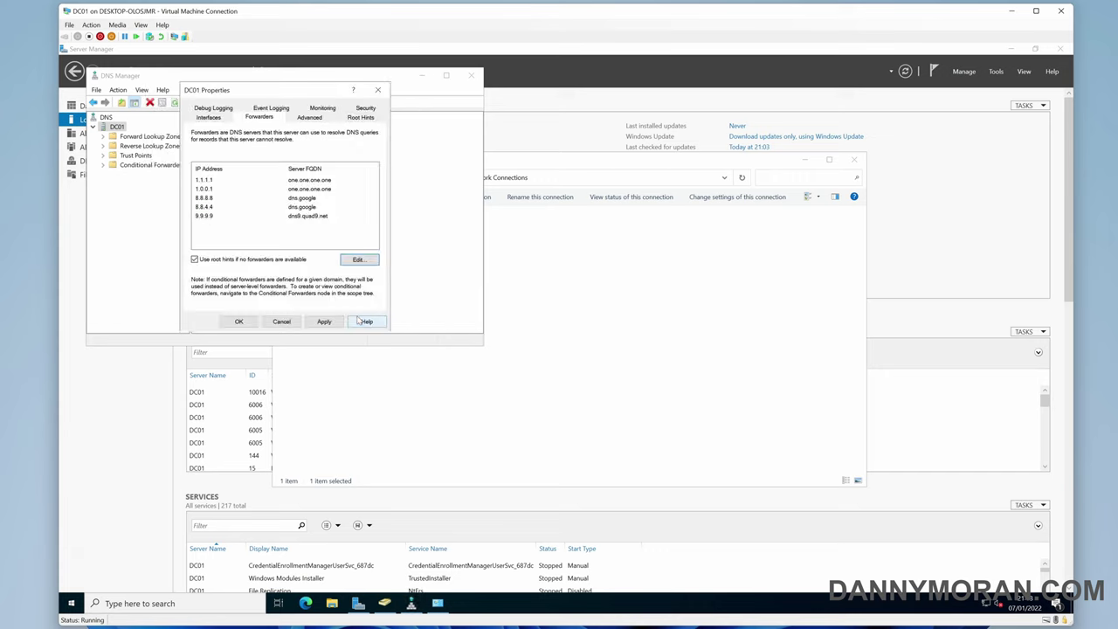
click(281, 321)
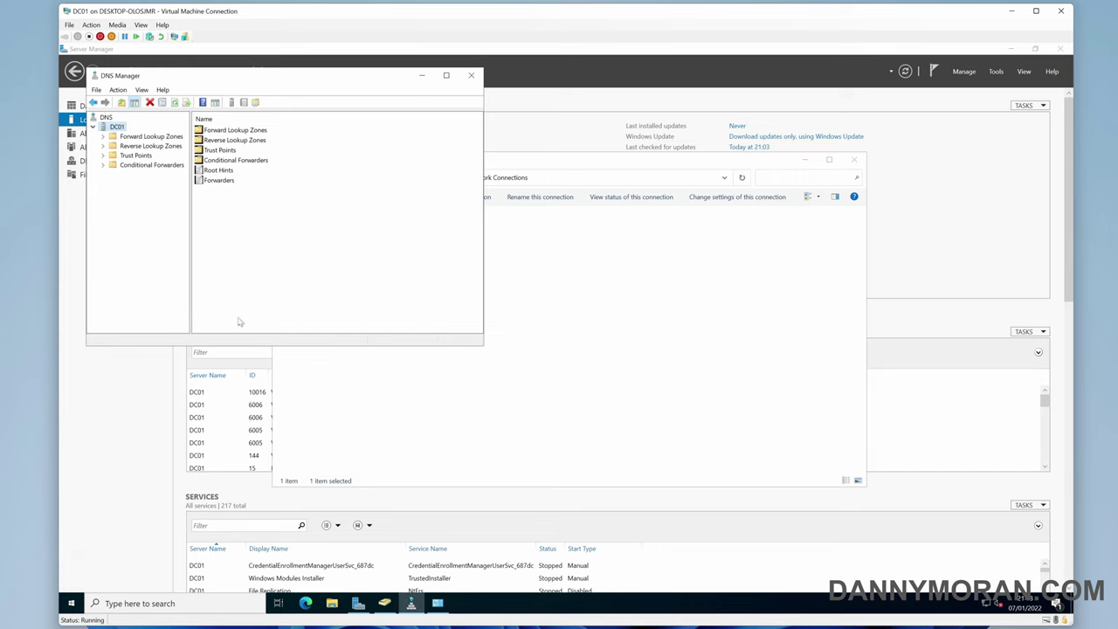
Close DNS Manager and Network Connections, then widen the ADUC tree pane on the Users container
click(472, 75)
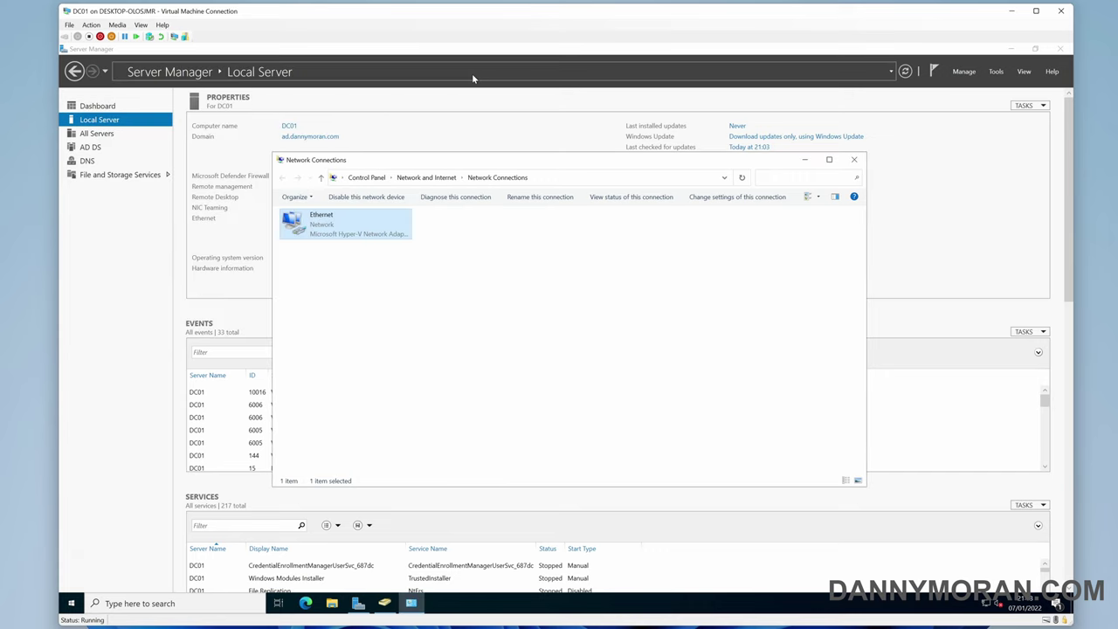
click(588, 297)
click(854, 159)
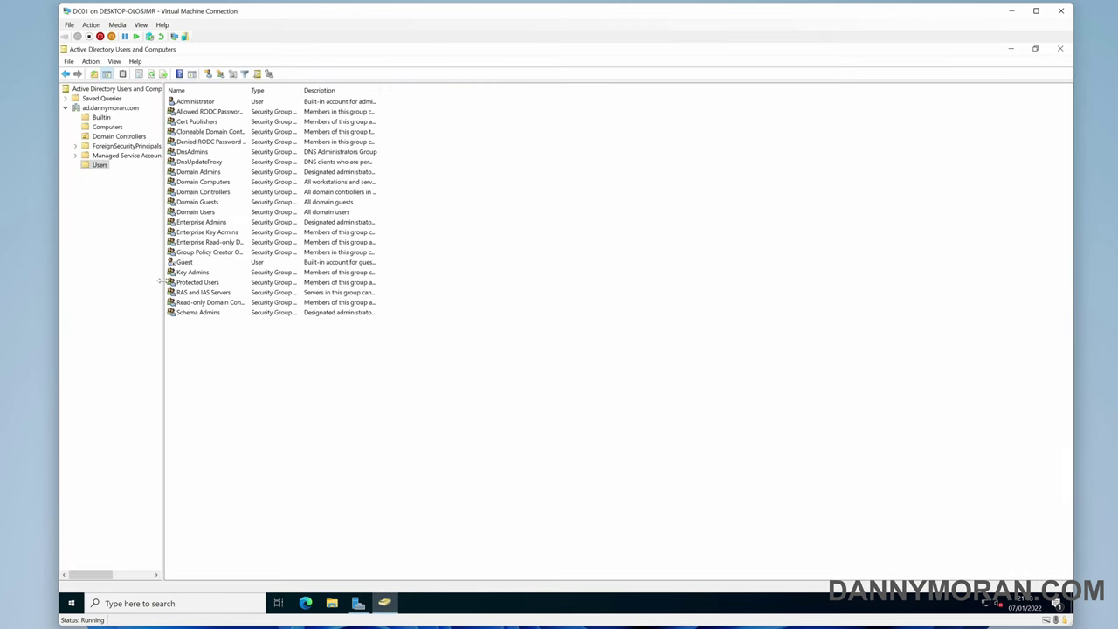
drag(161, 282, 196, 285)
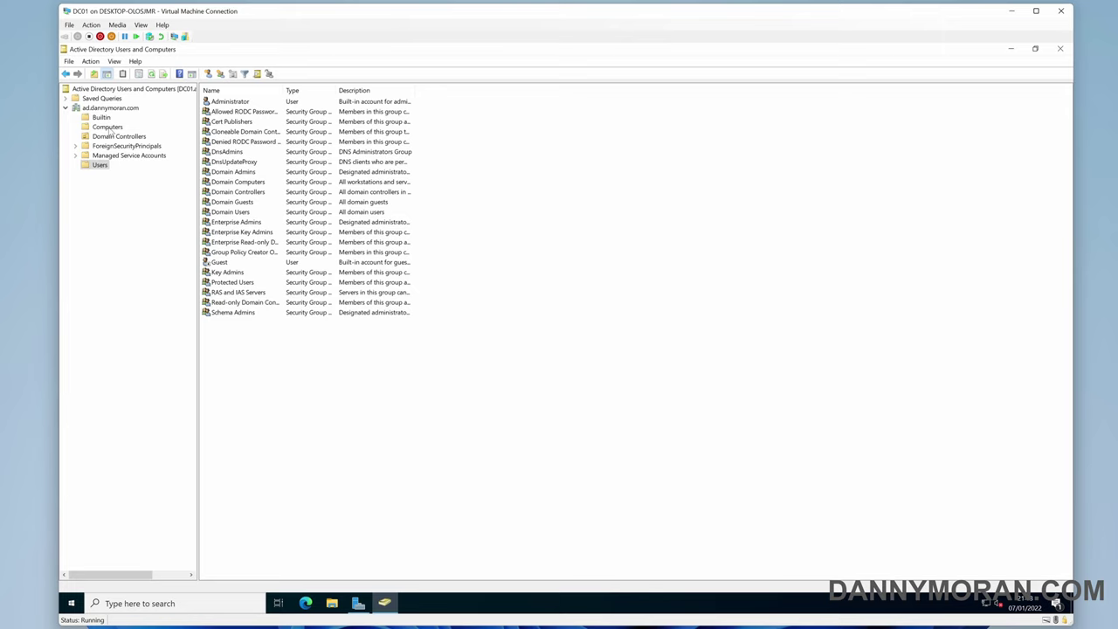